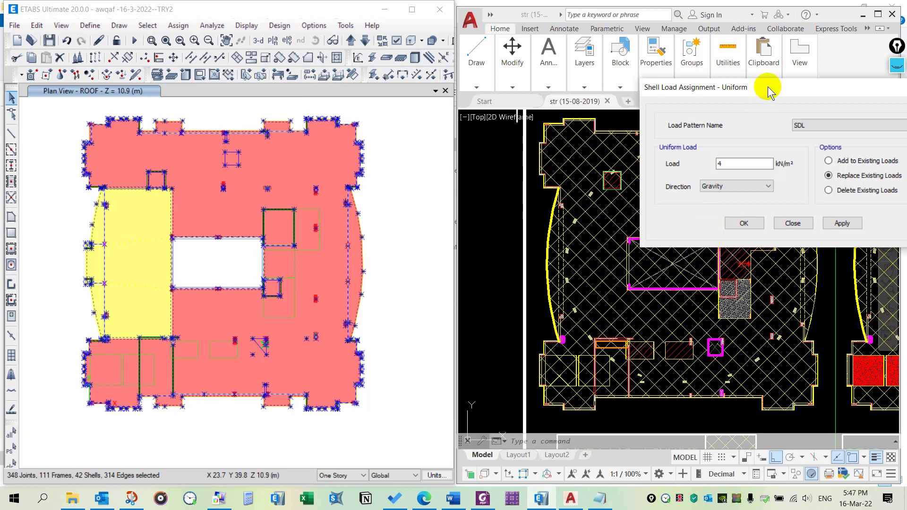
- Assign a 1.5 kN/m² uniform gravity load under pattern L.L(less than 5) to the selected ROOF shells, replacing existing loads
drag(767, 87, 461, 17)
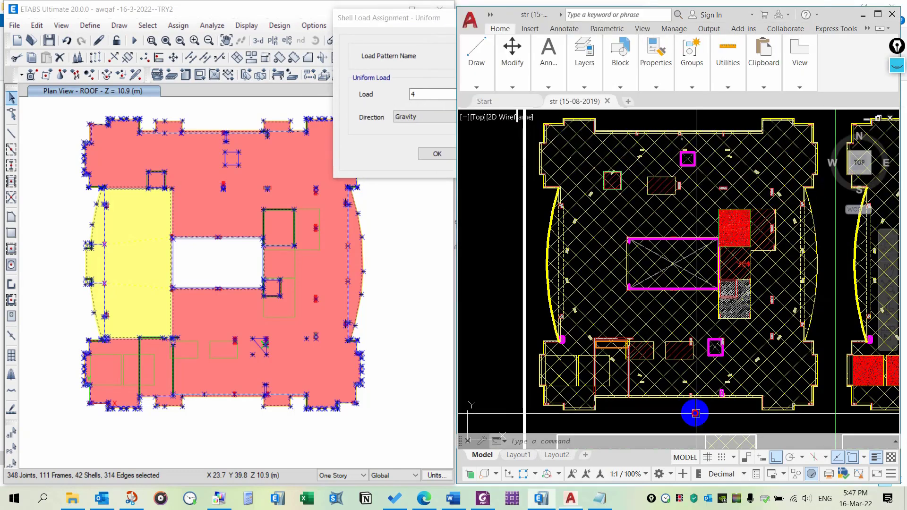
scroll(696, 414, down, 3)
mouse_move(696, 414)
middle_down()
mouse_move(693, 348)
mouse_move(643, 325)
middle_up()
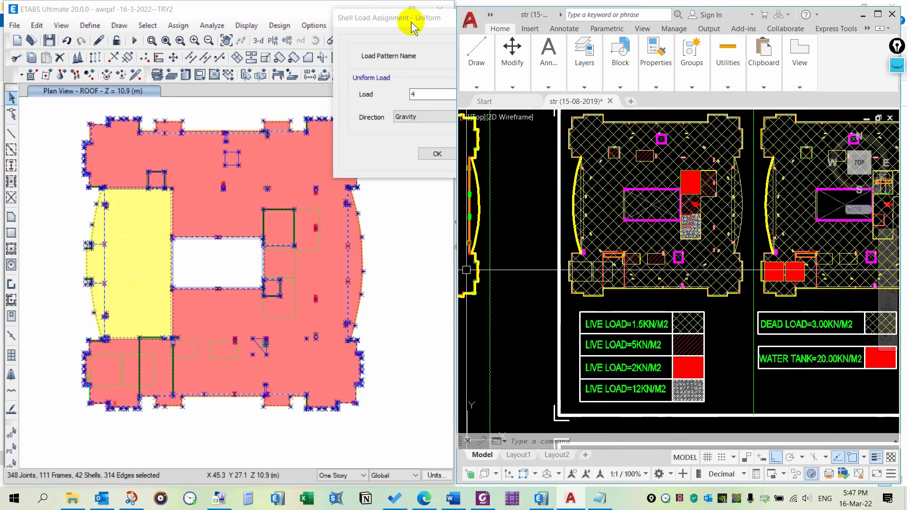
drag(411, 21, 233, 13)
click(338, 47)
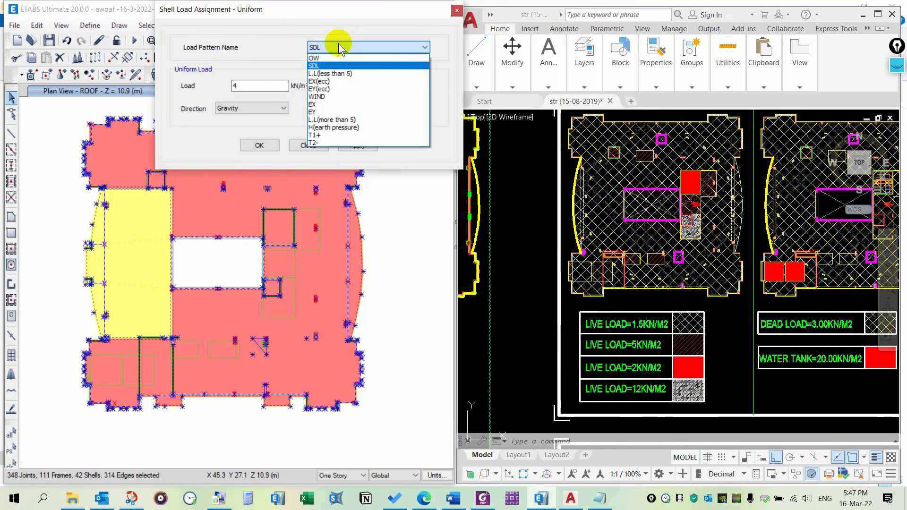
click(348, 73)
drag(238, 86, 223, 88)
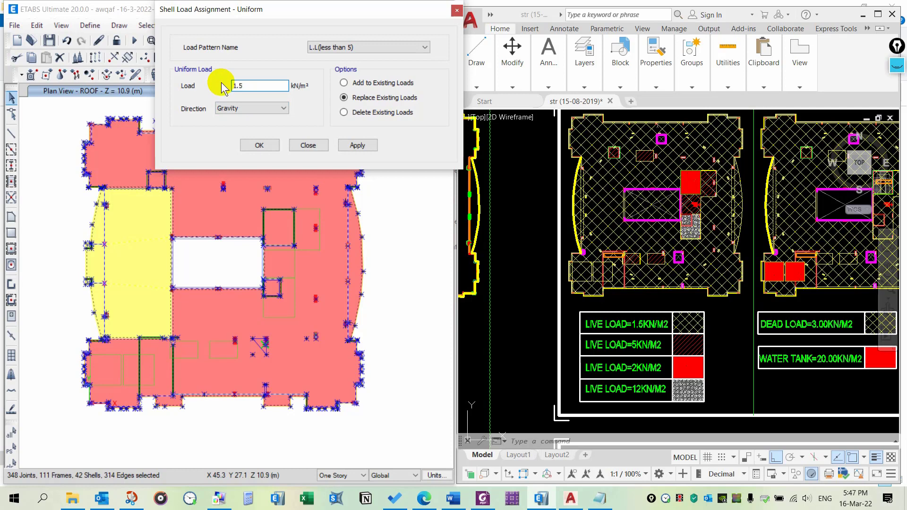
click(358, 145)
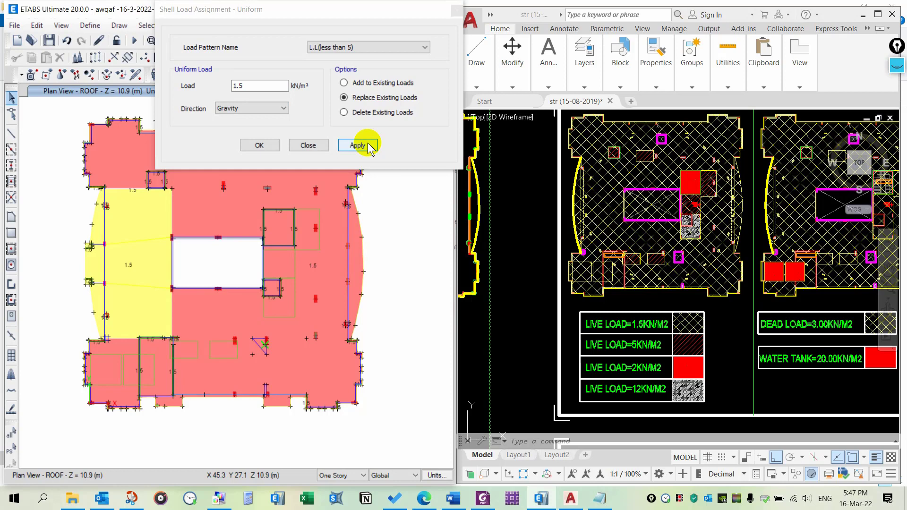
click(357, 144)
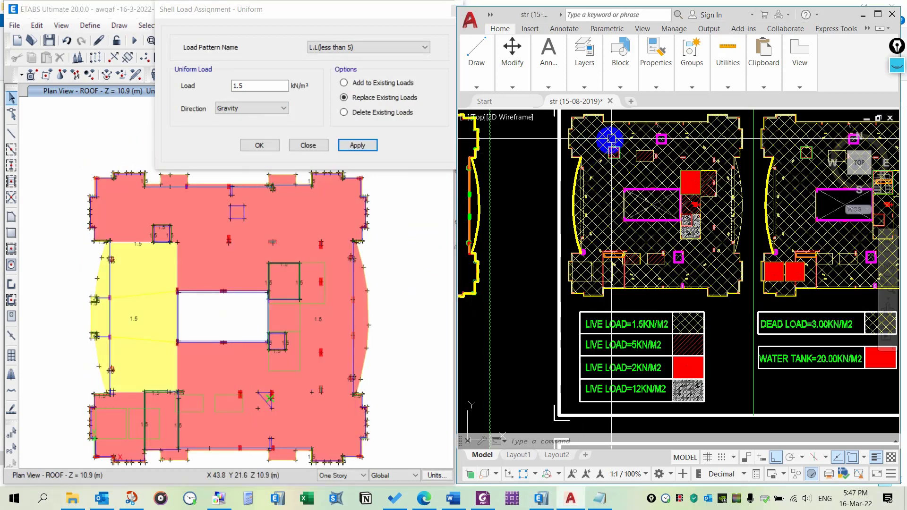
scroll(631, 150, up, 5)
scroll(683, 168, up, 2)
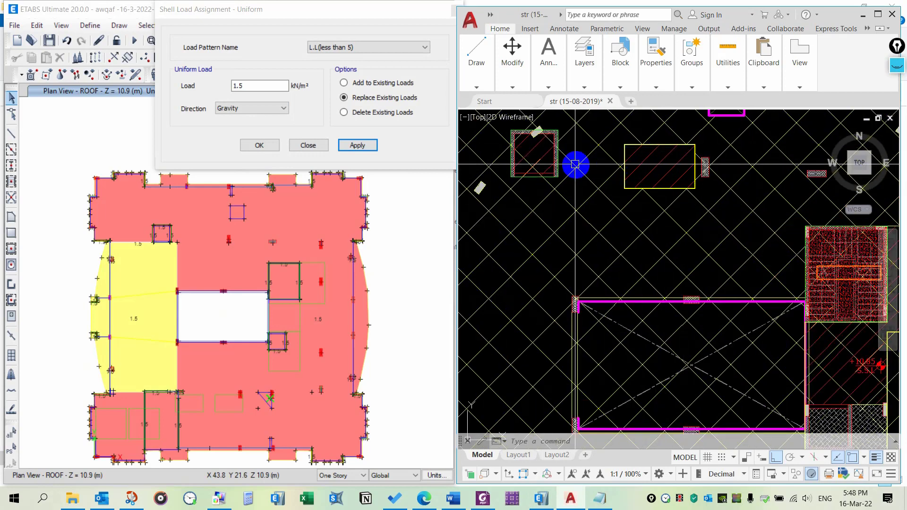
scroll(660, 169, down, 2)
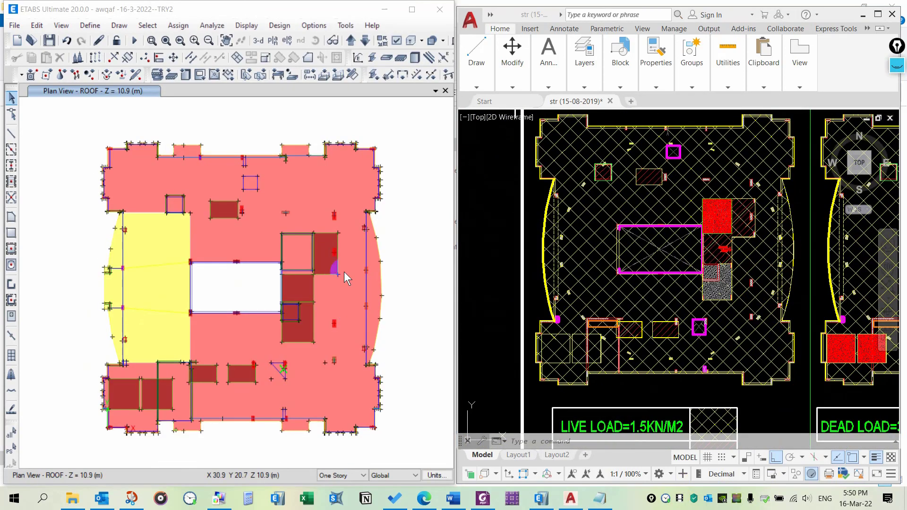
- Inspect the loads, geometry and section property of the dark red area adjoining the square outline northeast of the central opening
click(329, 259)
right_click(328, 259)
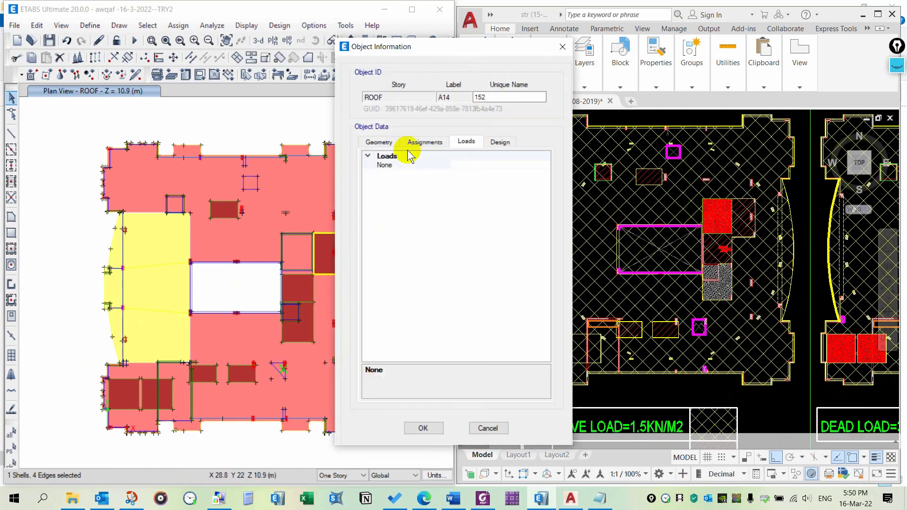
click(381, 146)
click(415, 143)
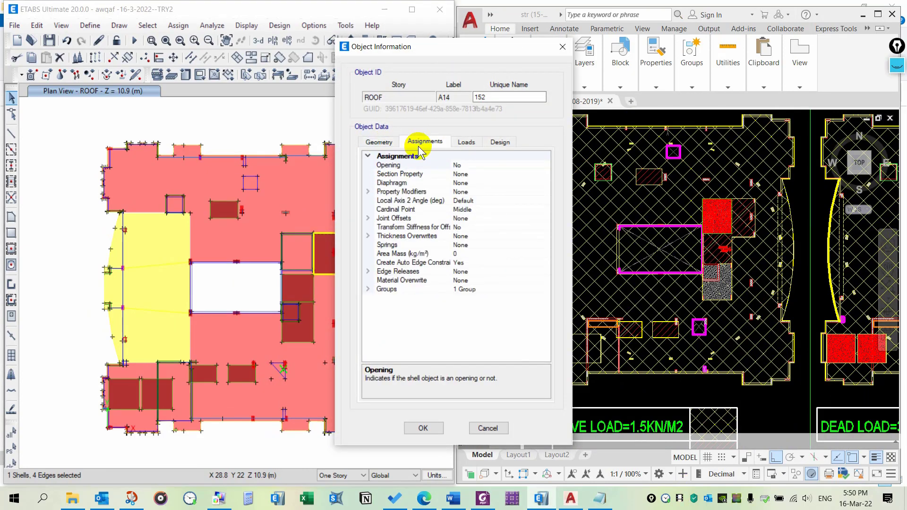
click(893, 68)
click(896, 164)
click(896, 94)
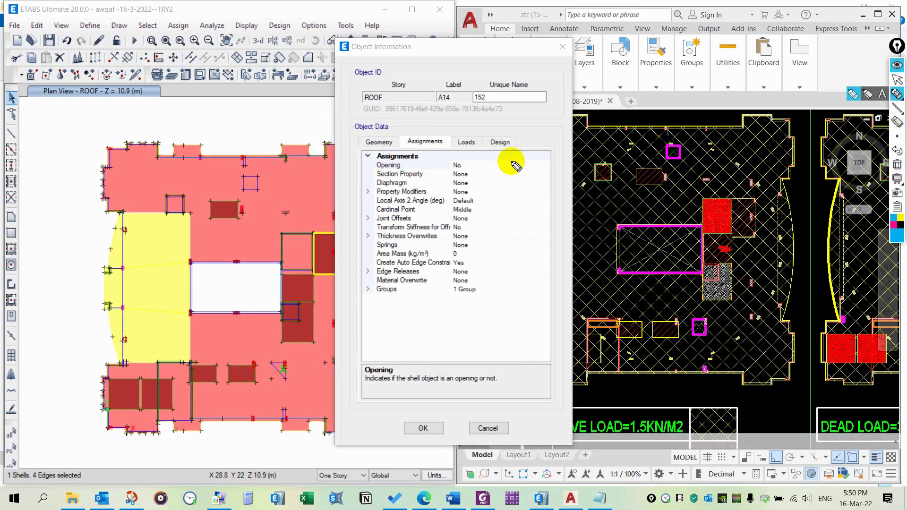
mouse_move(471, 174)
mouse_down()
mouse_move(520, 169)
mouse_move(505, 169)
mouse_up()
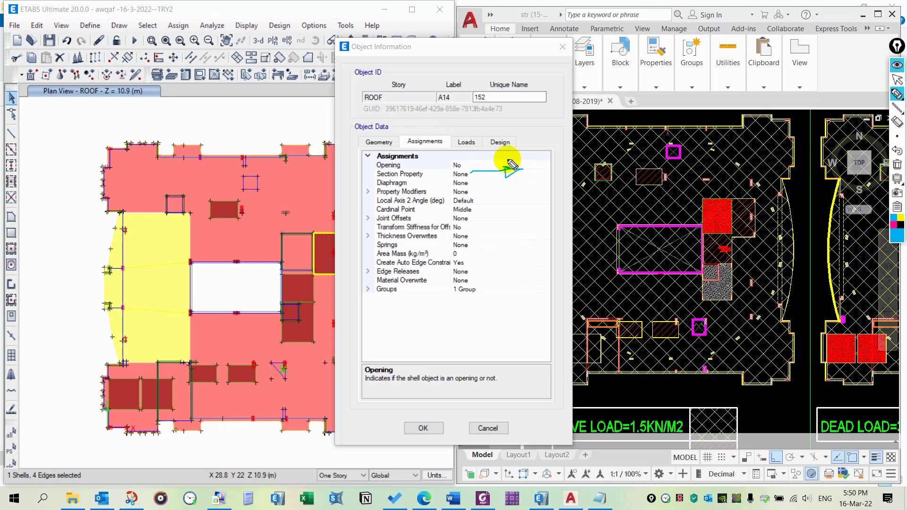
click(896, 46)
click(562, 47)
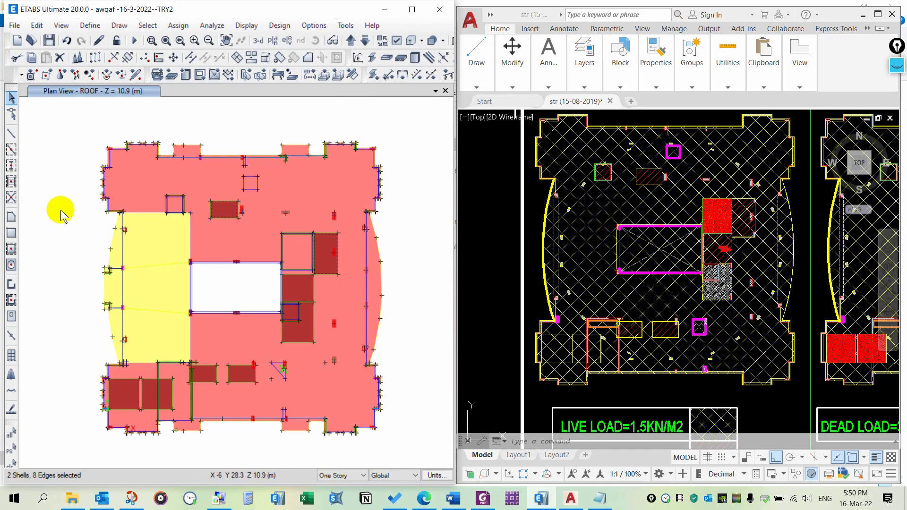
- Add an area with property None from the small square outline just above the yellow slab's upper edge
click(10, 216)
scroll(167, 192, up, 6)
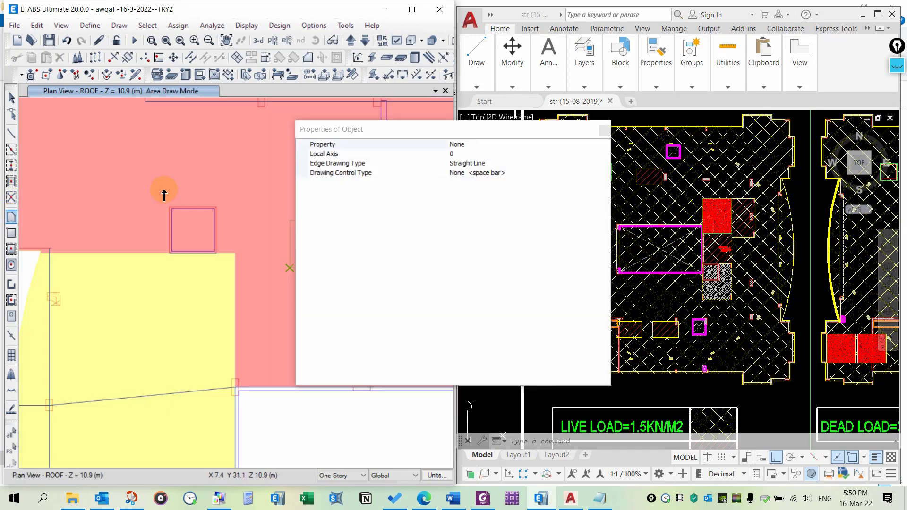
right_click(209, 230)
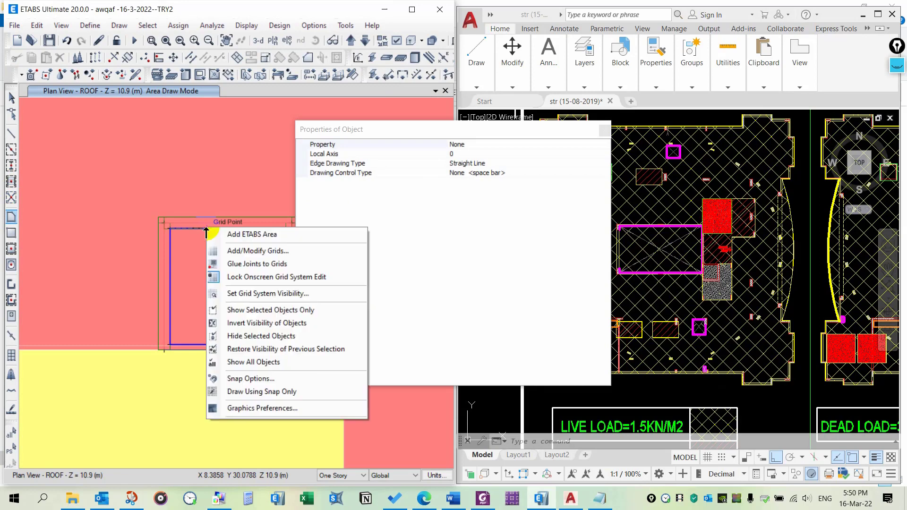
click(222, 235)
scroll(145, 228, down, 6)
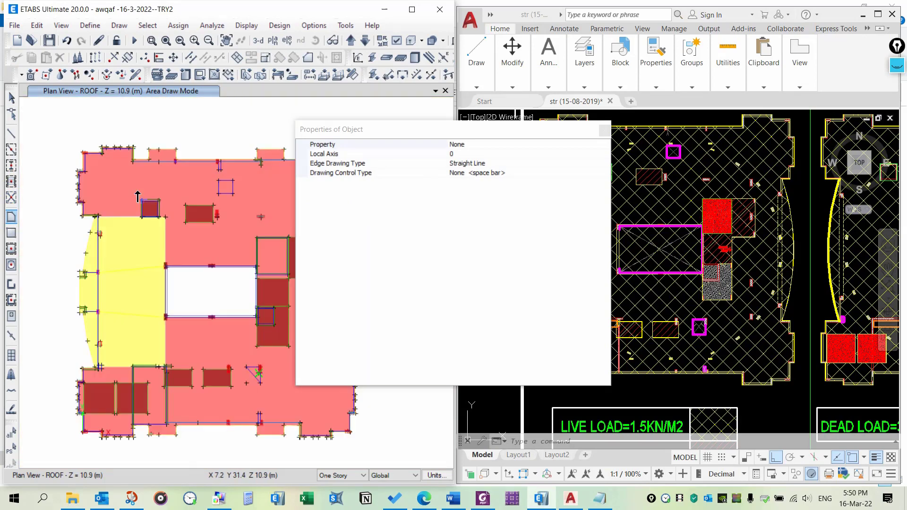
key(Escape)
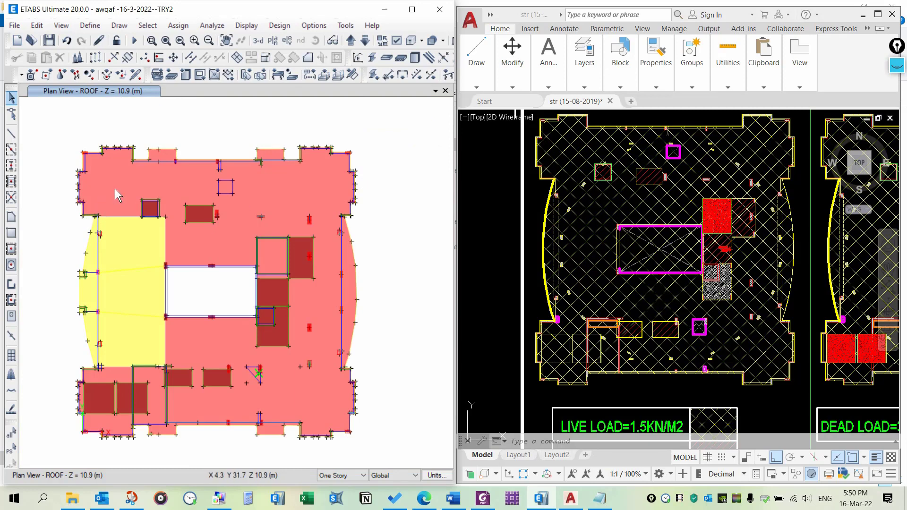
- Hide the walls in the plan view and limit the building view's story range to ROOF for both top and bottom story
click(395, 42)
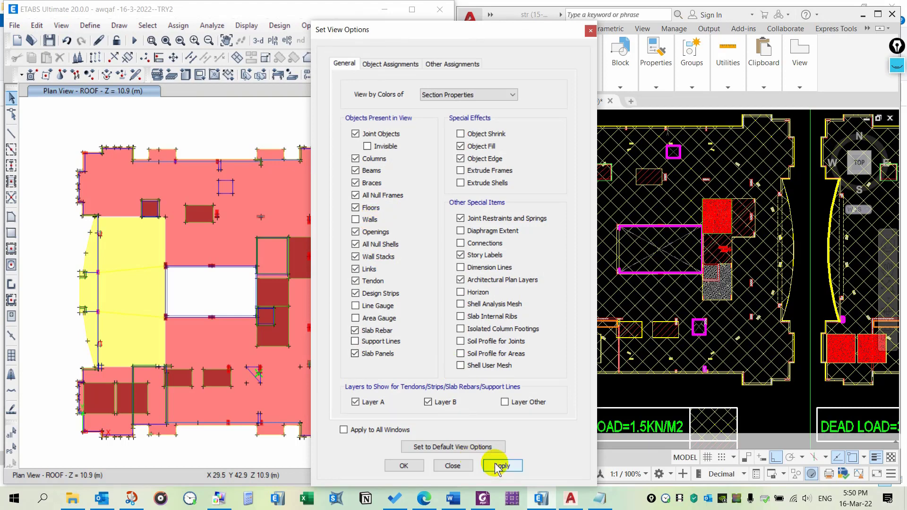
click(453, 466)
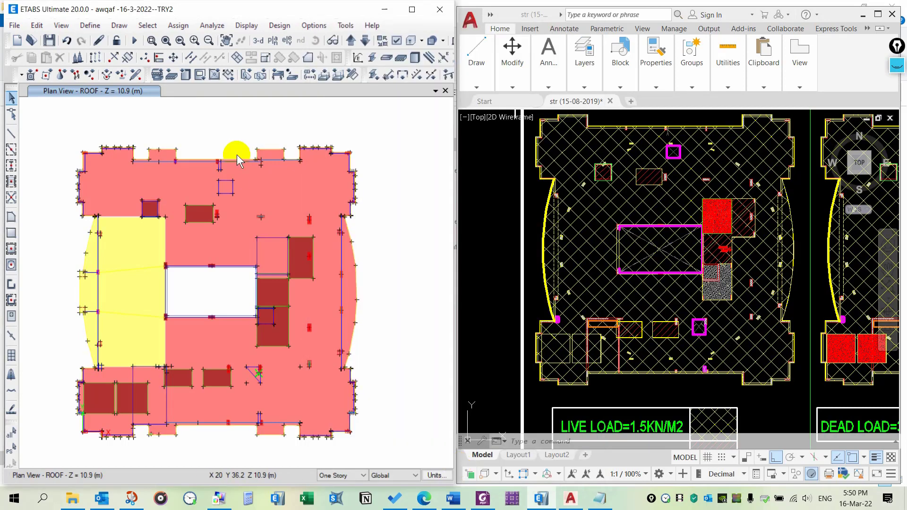
click(60, 26)
click(103, 88)
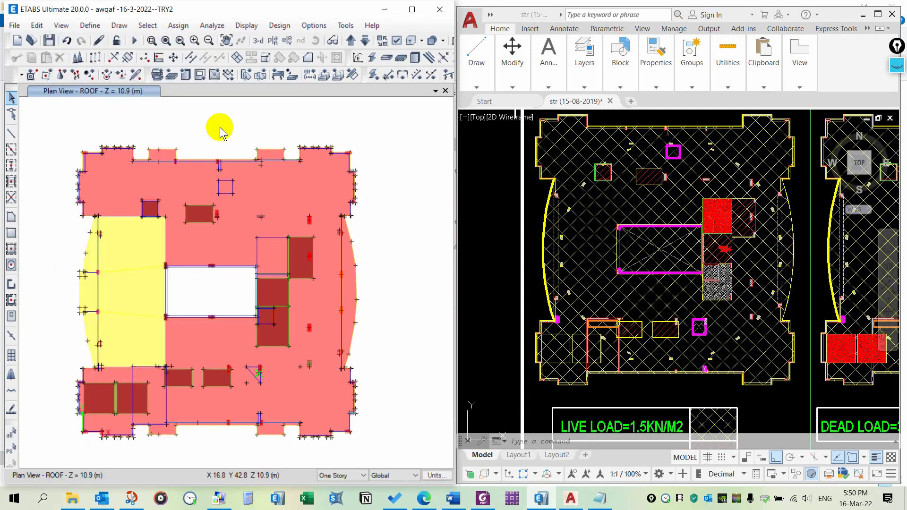
click(436, 313)
click(435, 314)
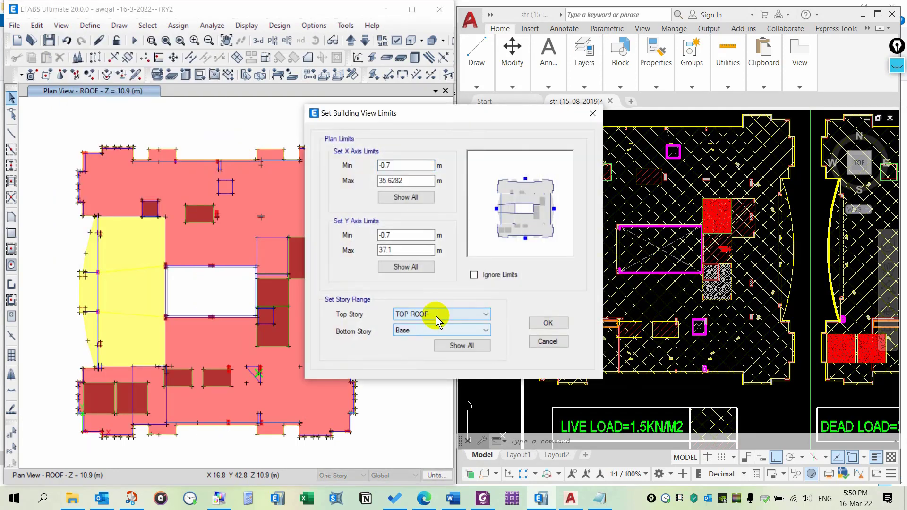
click(436, 315)
click(433, 332)
click(433, 331)
click(428, 342)
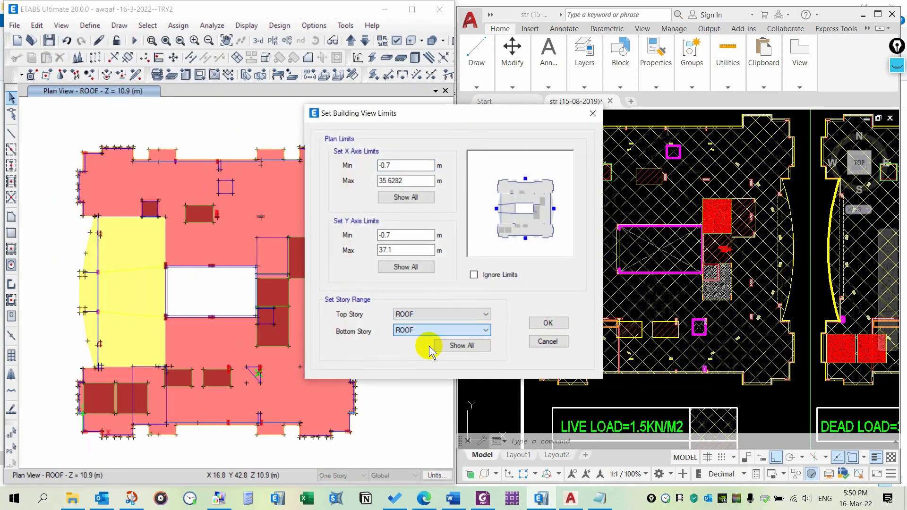
click(550, 322)
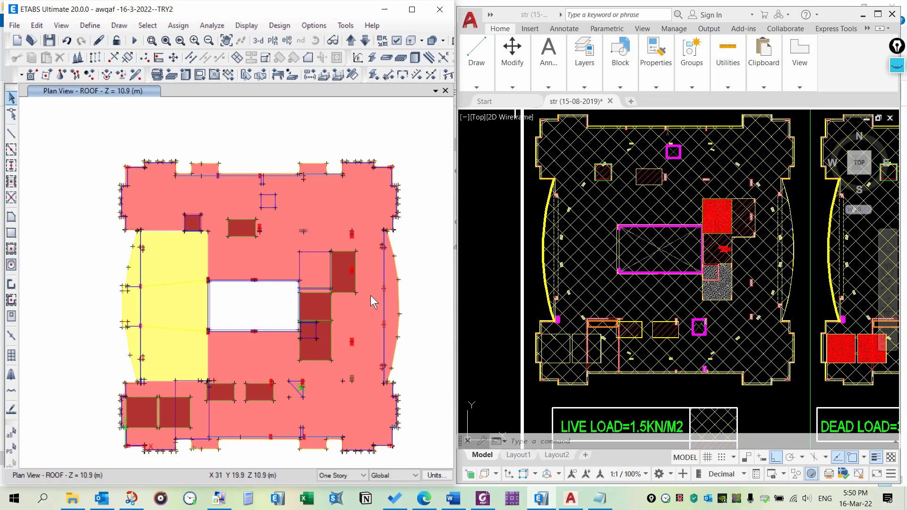
- Show the model in a 3-D view and turn on the display of walls
click(258, 41)
shift+middle_drag(220, 353, 223, 323)
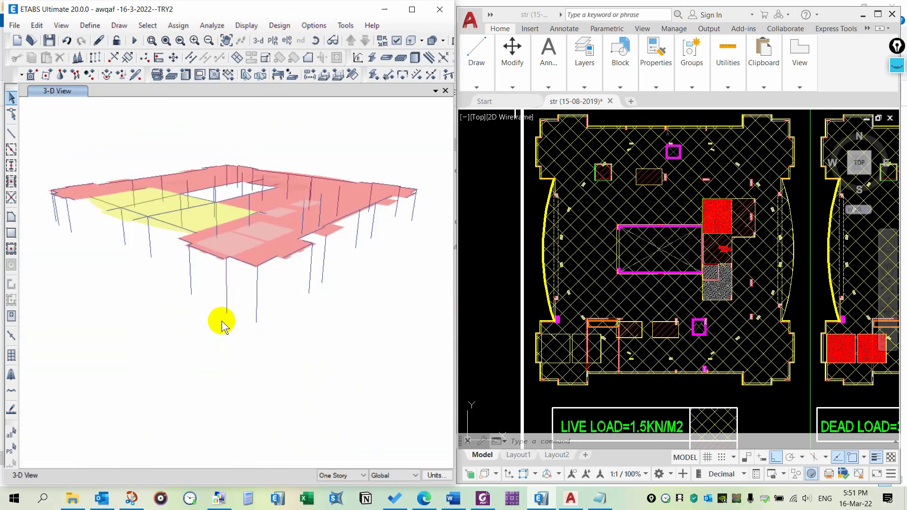
click(396, 41)
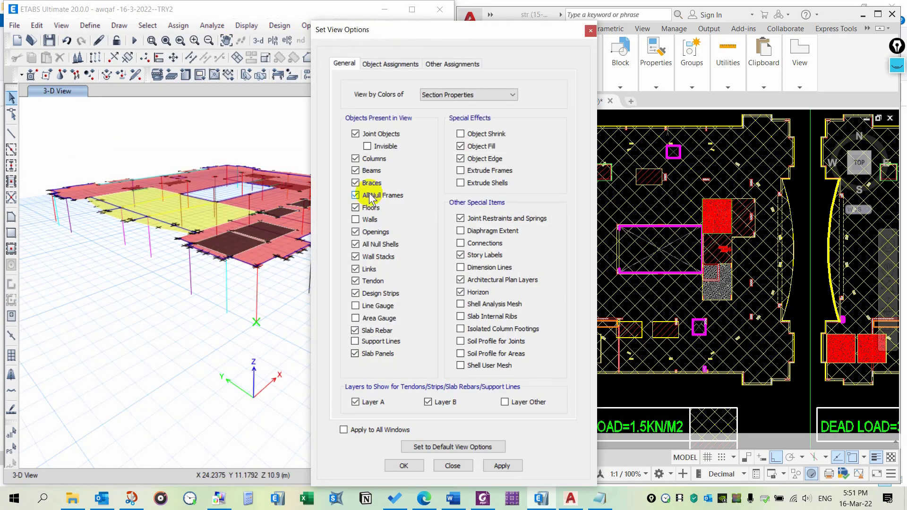
click(367, 222)
click(502, 466)
click(453, 465)
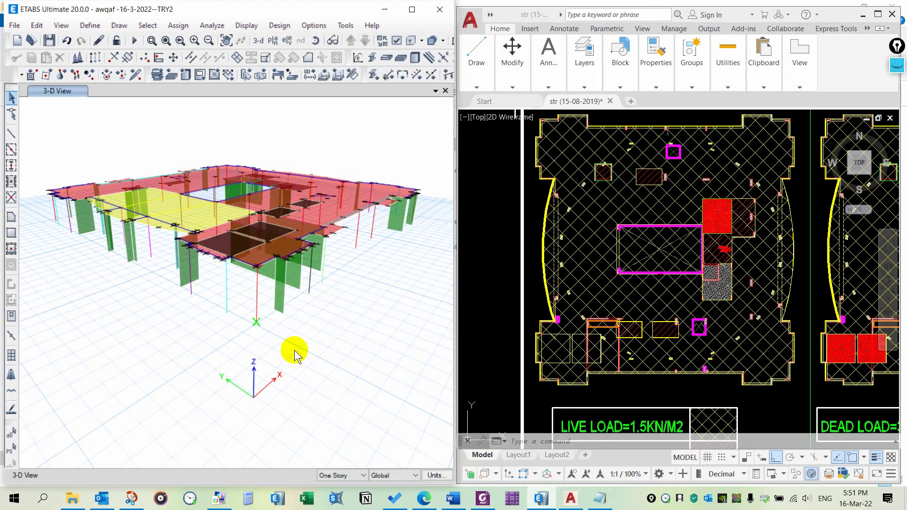
- Inspect the loads assigned to the narrow wall W37 near the front corner of the roof story
scroll(207, 274, up, 3)
click(405, 347)
right_click(405, 347)
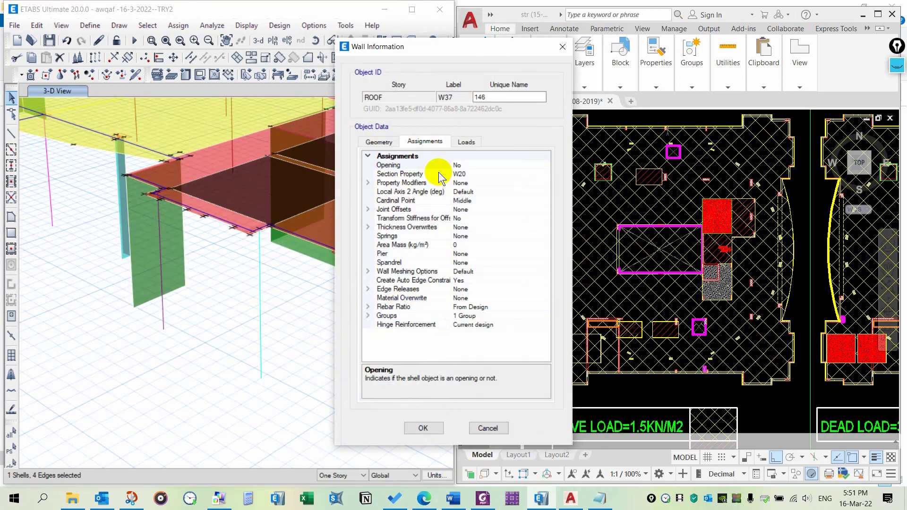
click(465, 142)
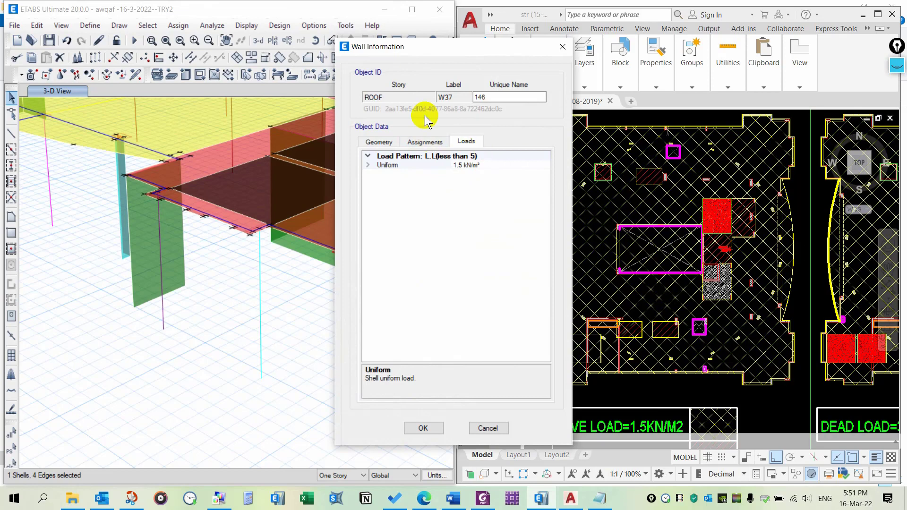
- Write "LOAD BY MISTAKE ON THE WALL" in the WRITTING .txt note in Notepad, minimize it unsaved, and dismiss the wall information
drag(453, 46, 562, 68)
click(599, 498)
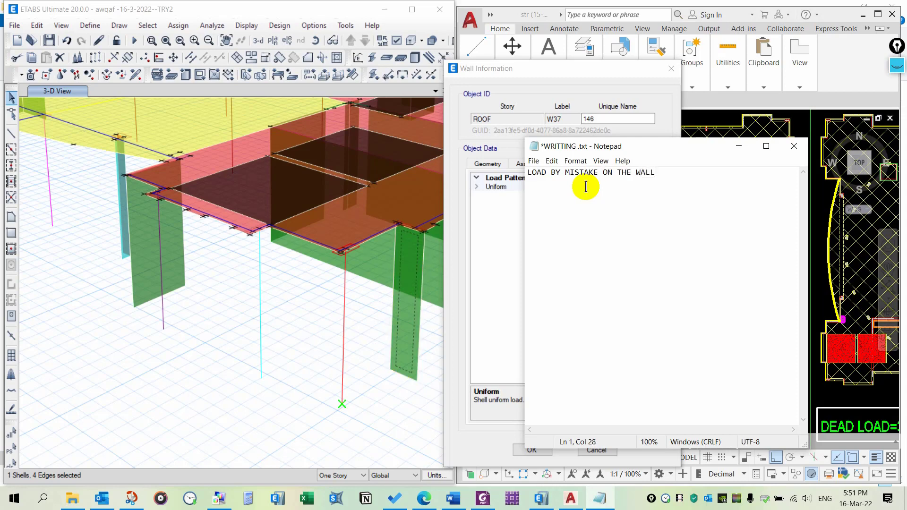
click(793, 146)
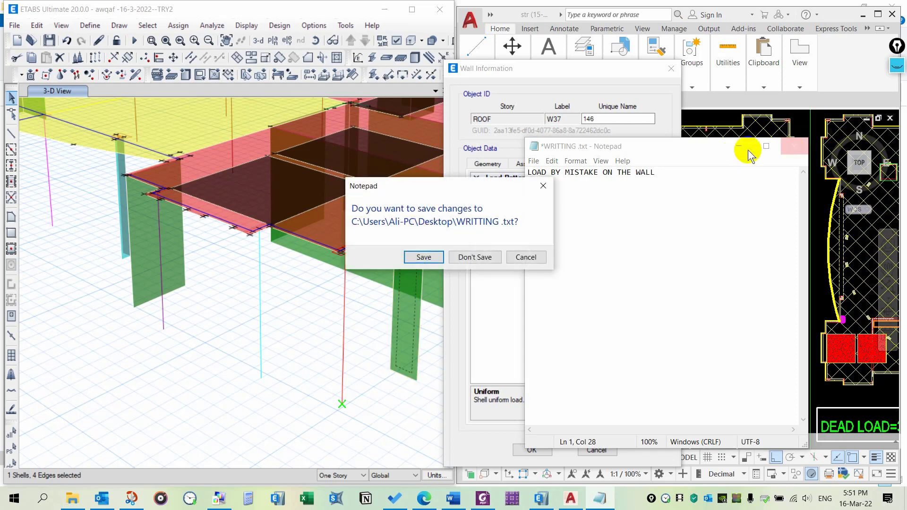
key(Escape)
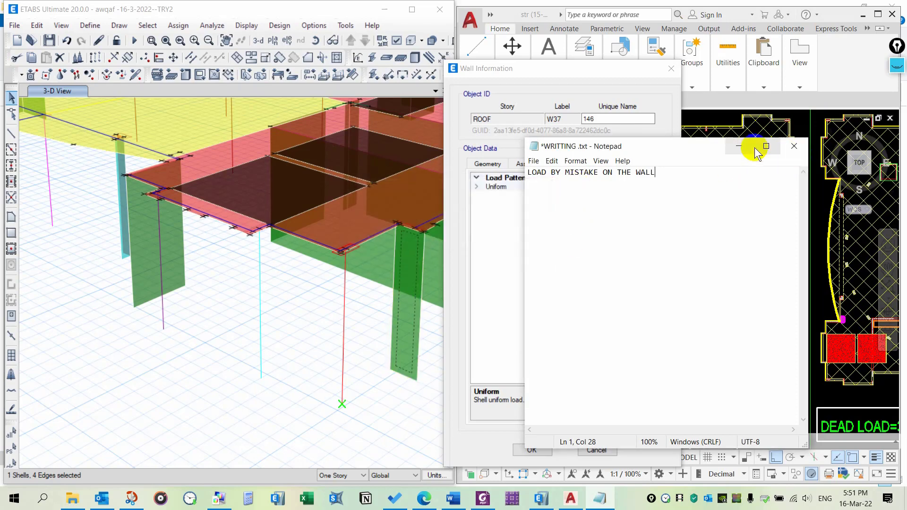
click(751, 147)
click(671, 68)
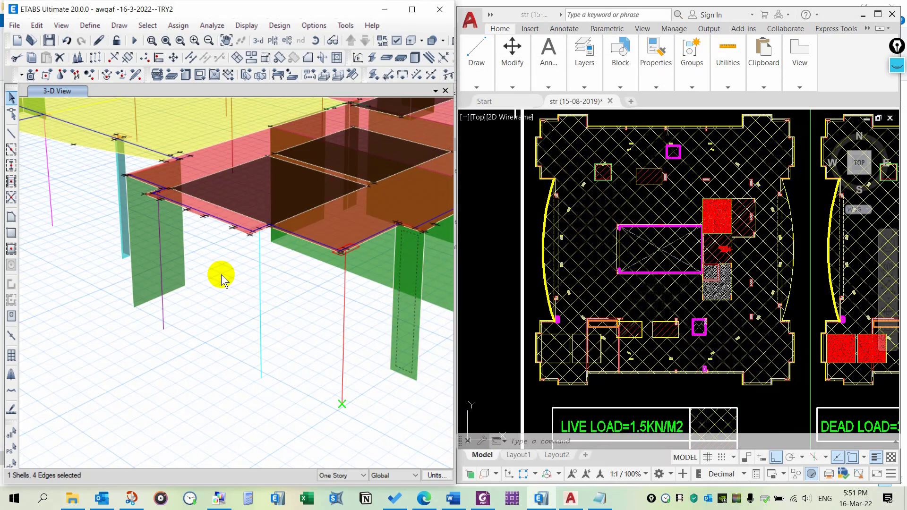
- Delete the existing L.L(less than 5) uniform loads from all the walls of the roof story
scroll(221, 275, down, 5)
shift+middle_drag(255, 352, 338, 285)
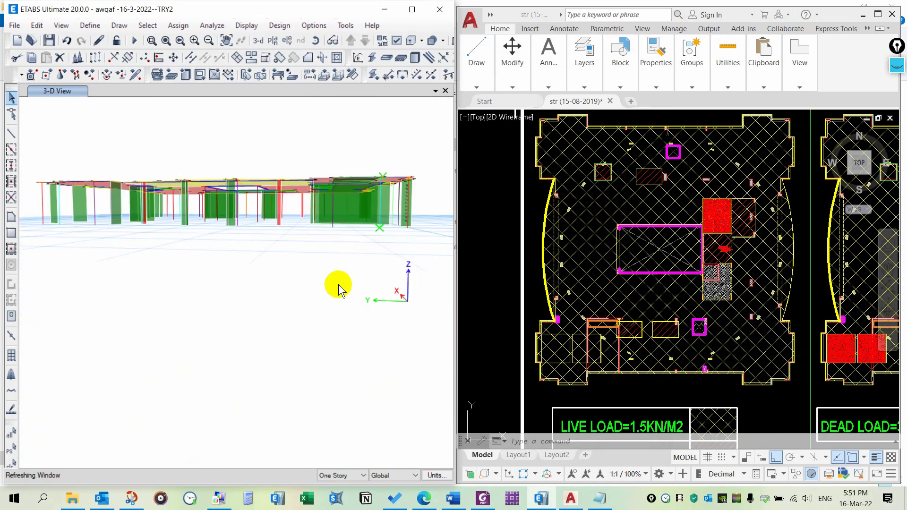
click(425, 199)
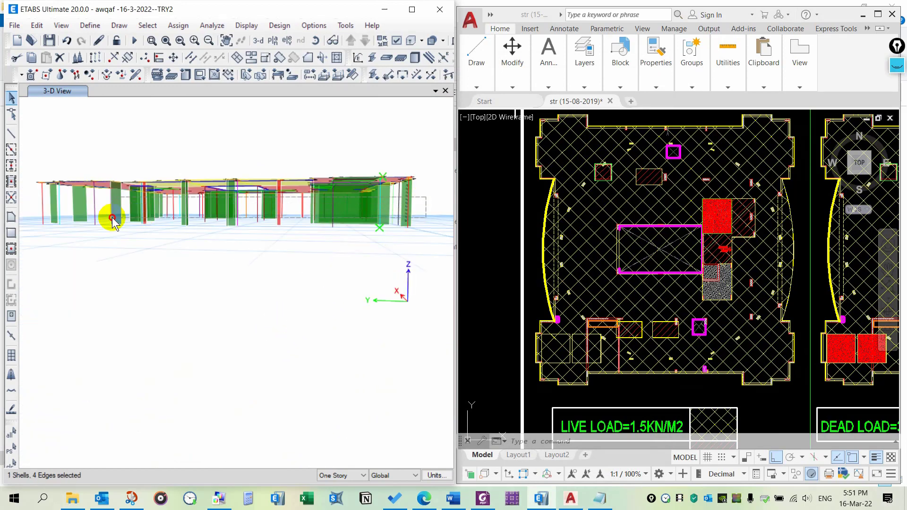
drag(102, 221, 40, 240)
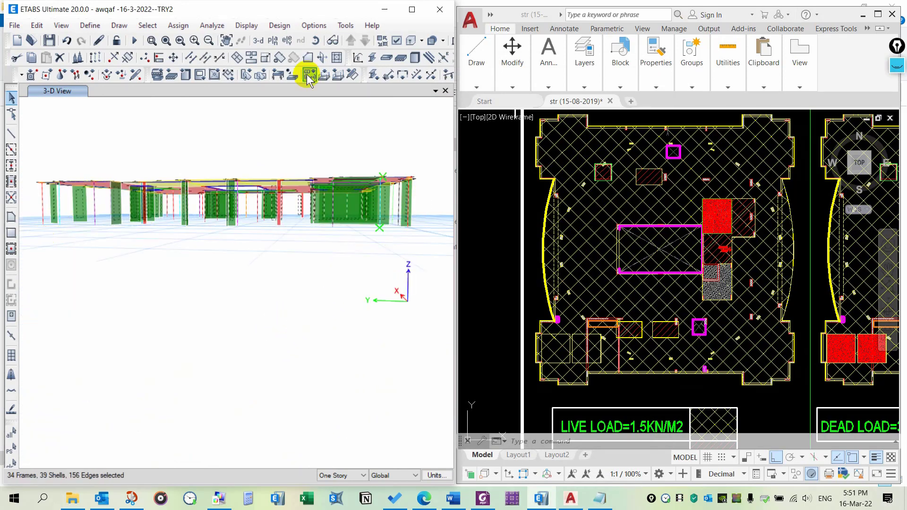
click(311, 78)
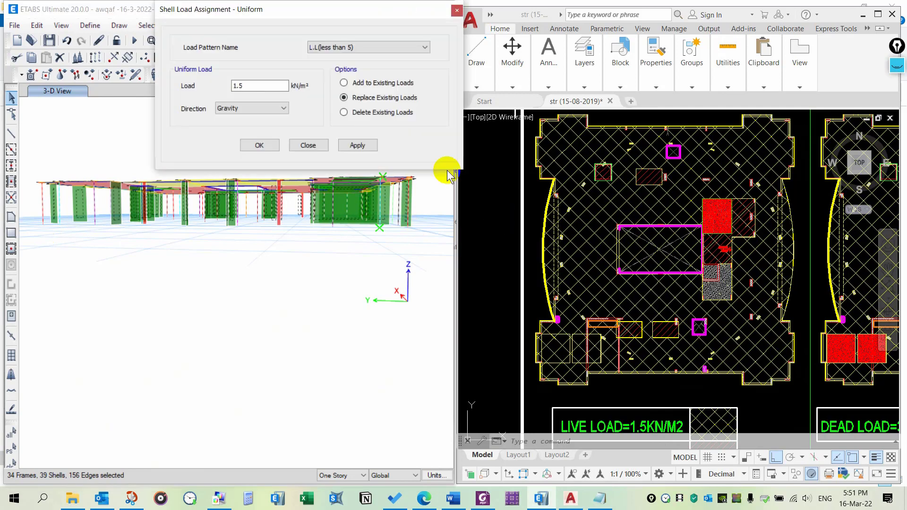
click(366, 117)
click(363, 142)
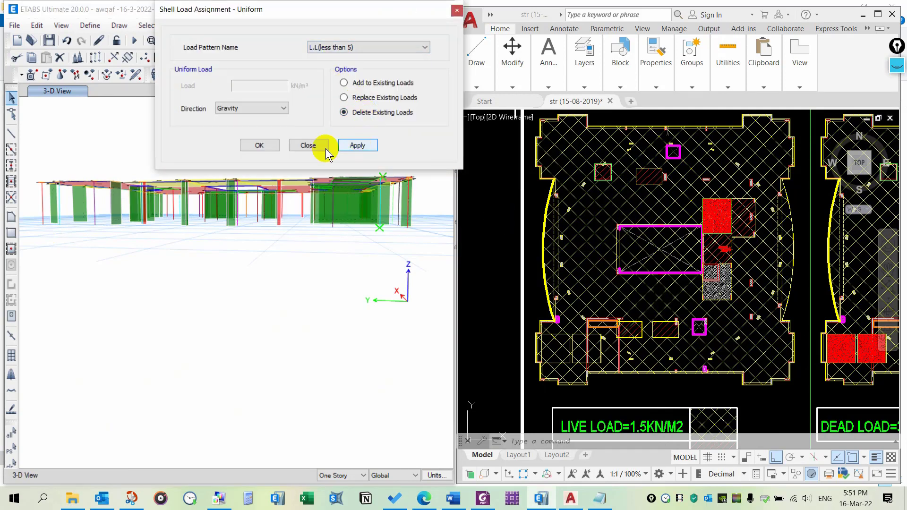
click(325, 147)
- Show the ROOF plan view and compare its slabs and openings with the AutoCAD load plan
click(272, 41)
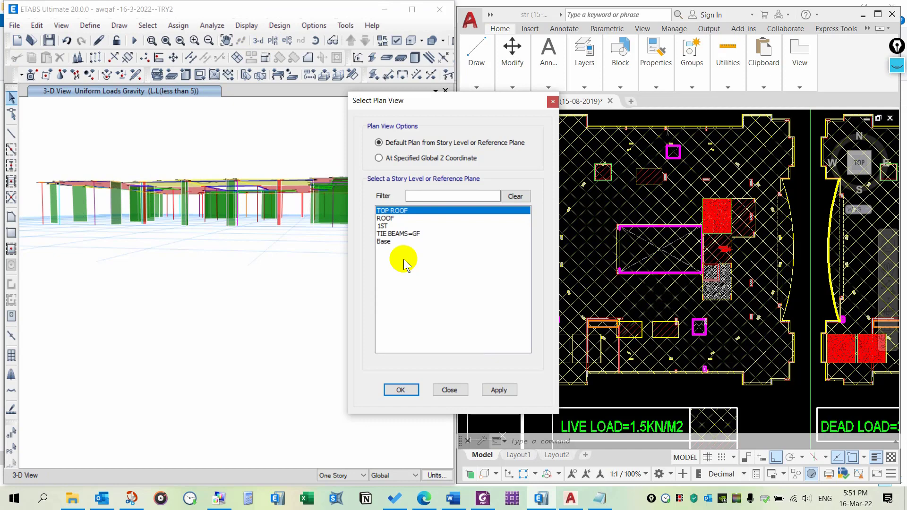
click(404, 219)
click(484, 390)
click(465, 390)
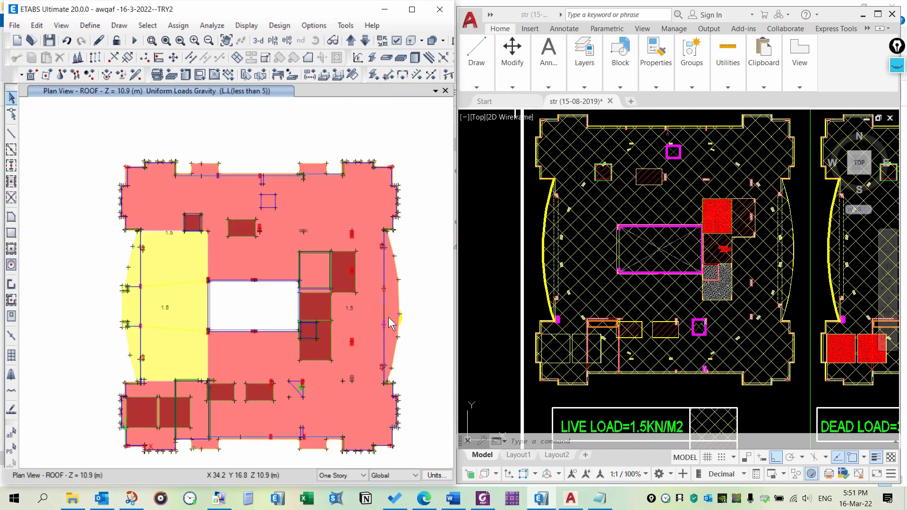
middle_drag(417, 312, 393, 305)
click(538, 267)
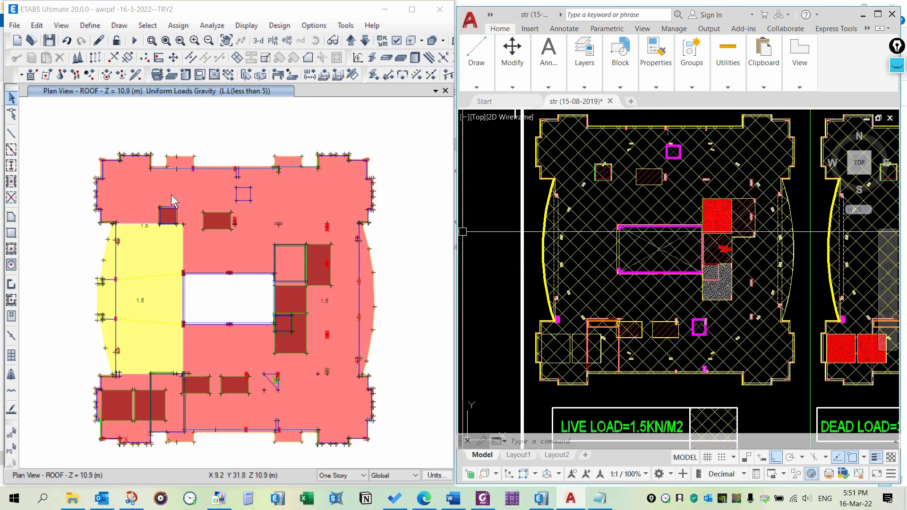
click(355, 141)
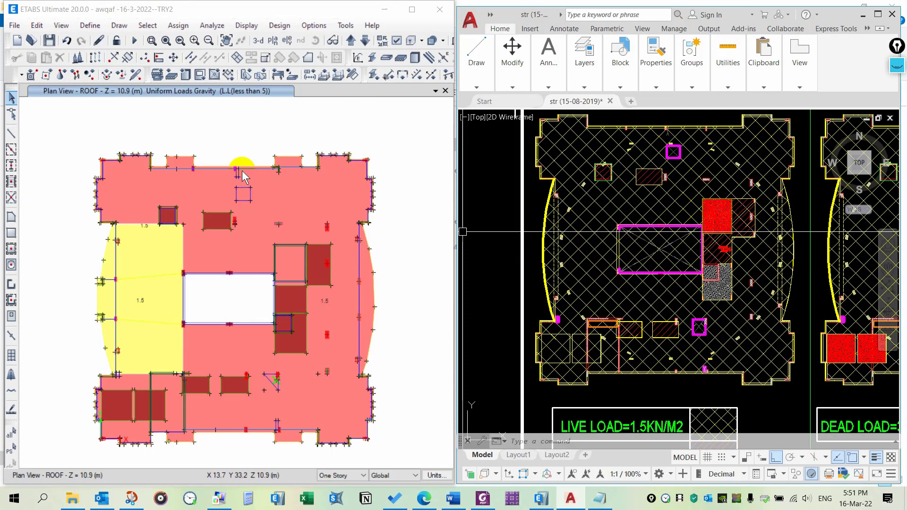
- Reset the building view's story range to show all stories
click(367, 42)
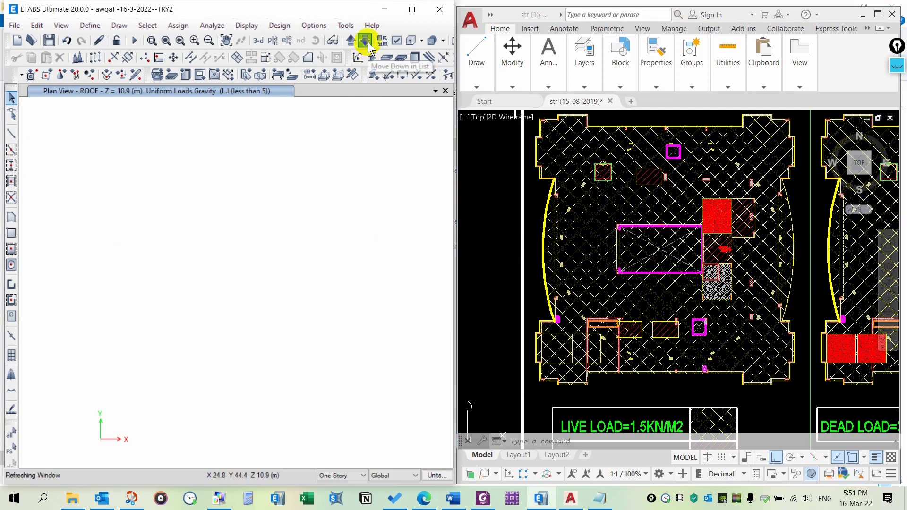
click(350, 41)
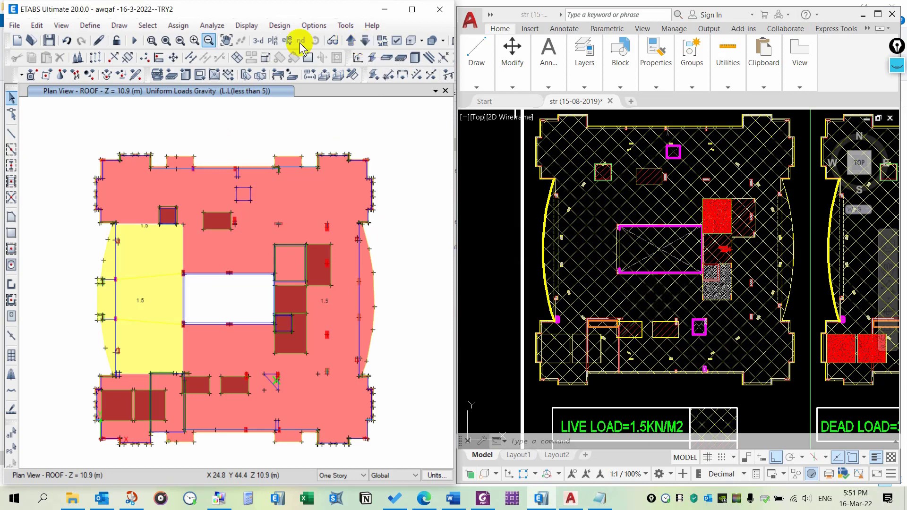
click(61, 25)
click(131, 86)
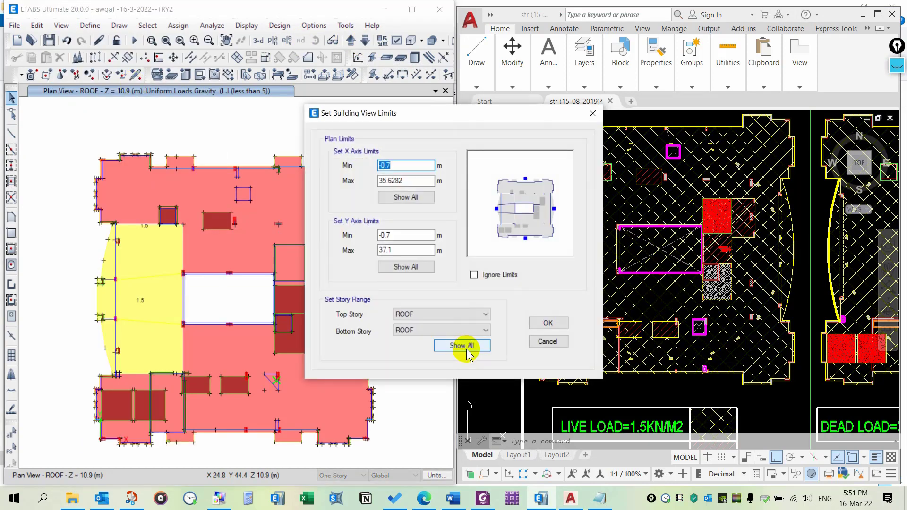
click(439, 330)
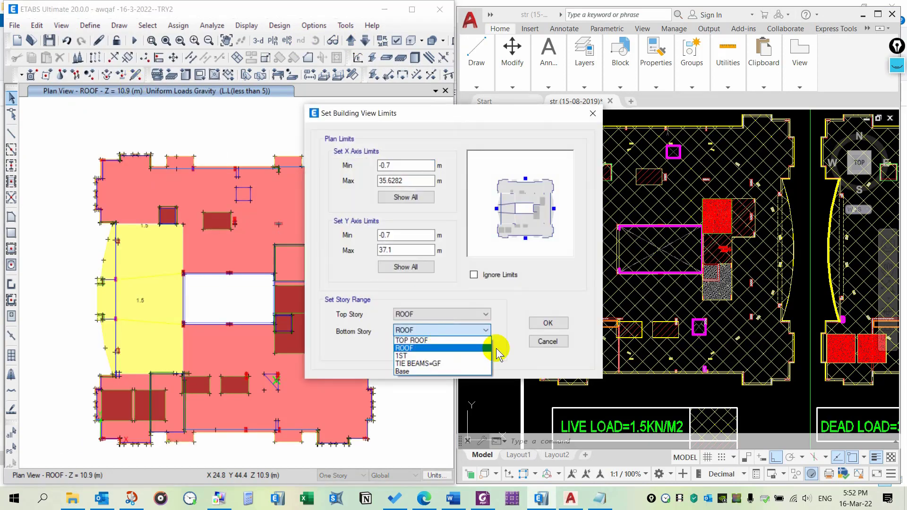
click(509, 292)
click(448, 348)
click(545, 324)
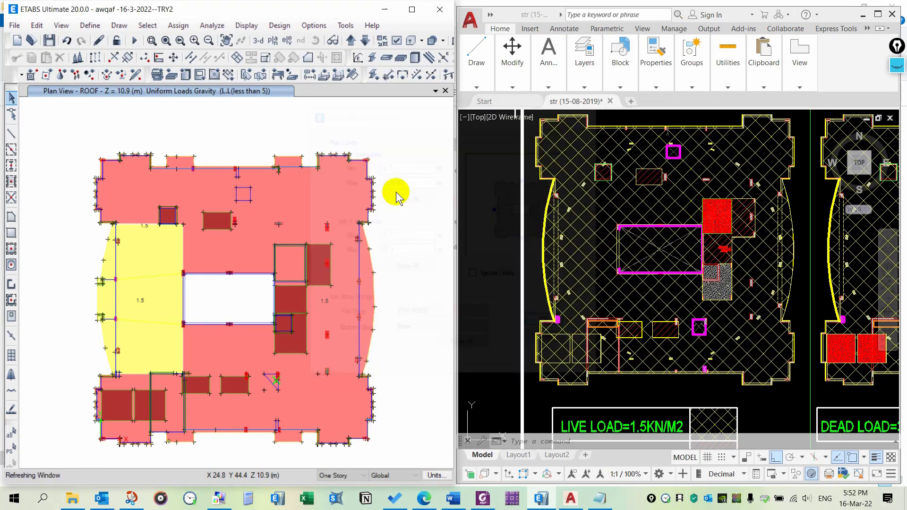
- On the 1ST plan, select the two shaft openings marked magenta in the AutoCAD plan and replicate them to the ROOF story
click(364, 41)
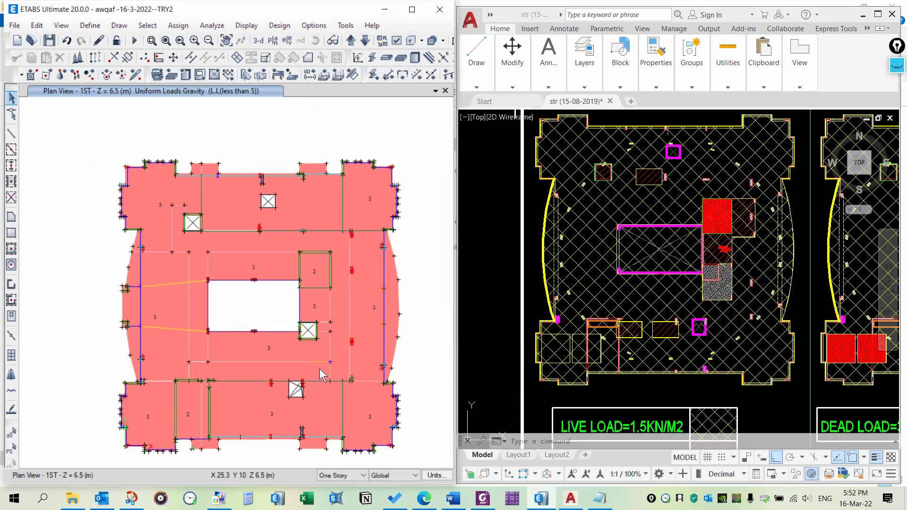
click(285, 317)
scroll(298, 399, up, 3)
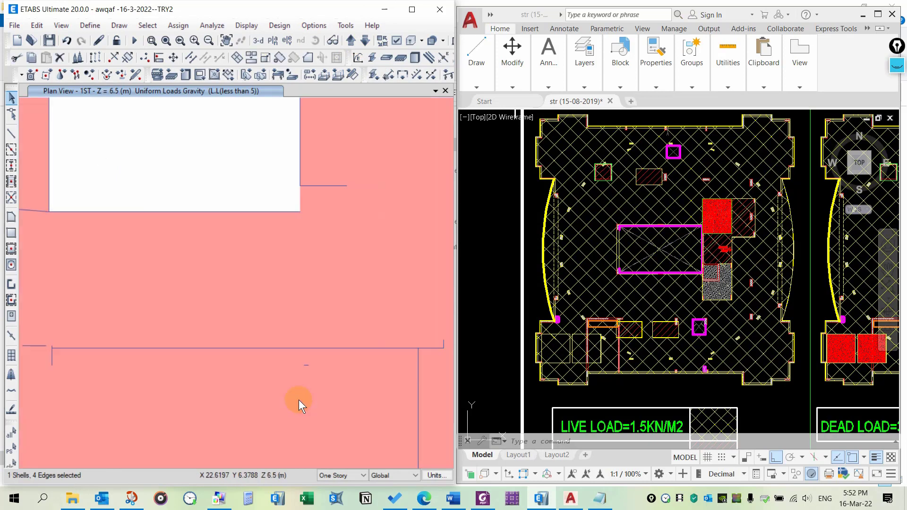
click(288, 374)
click(309, 186)
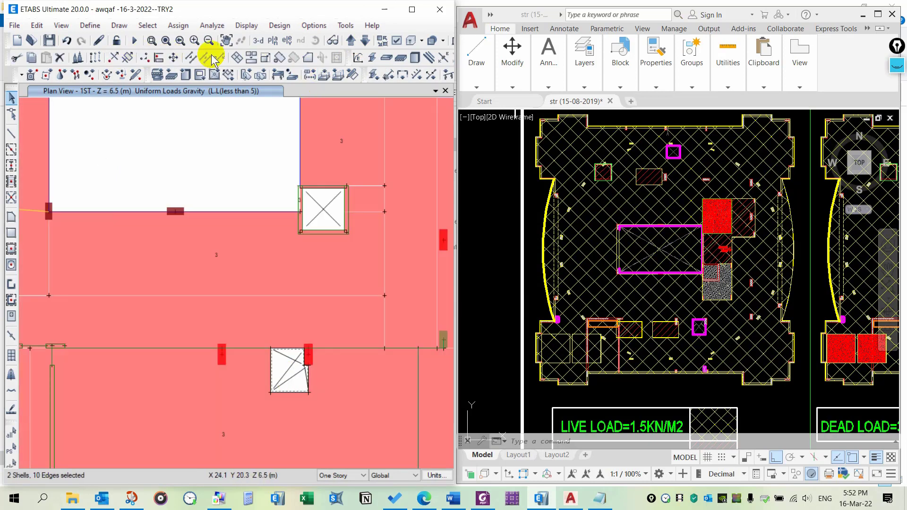
click(95, 57)
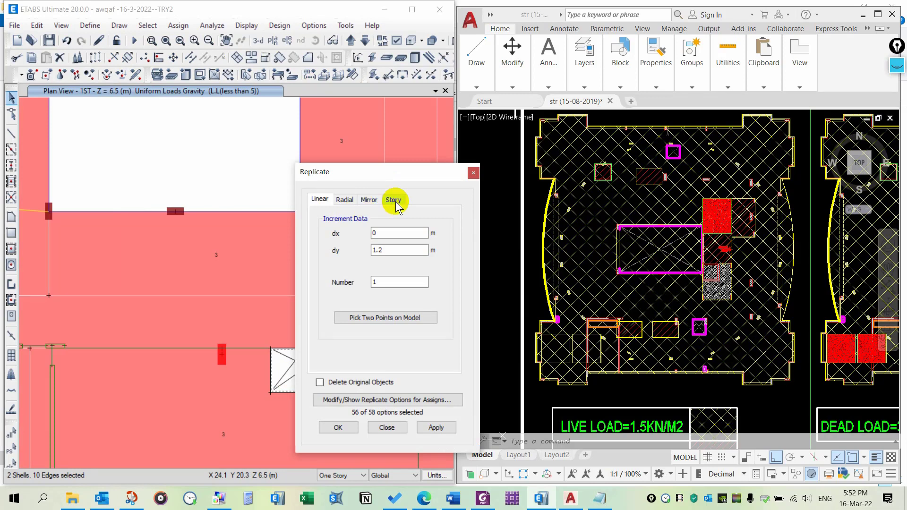
click(393, 199)
click(361, 242)
click(432, 427)
click(392, 427)
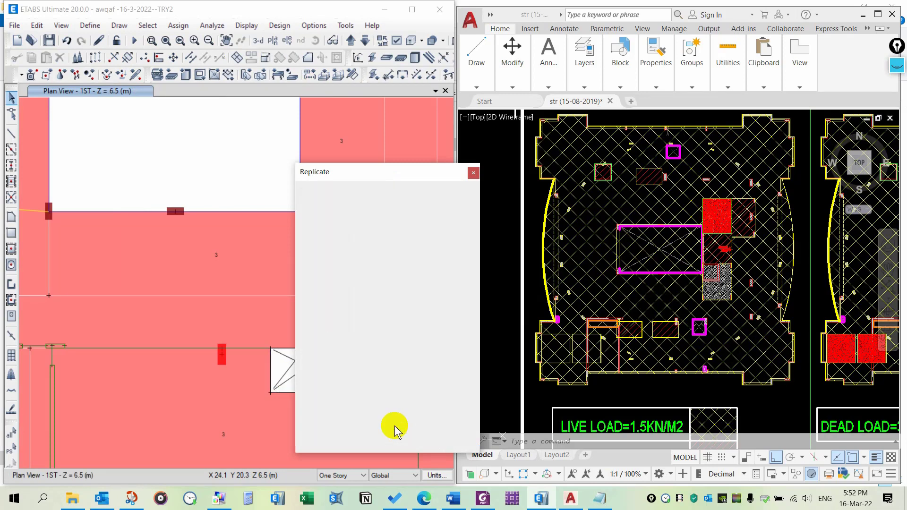
- Return to the ROOF plan view and check the replicated openings against the AutoCAD load plan
click(350, 41)
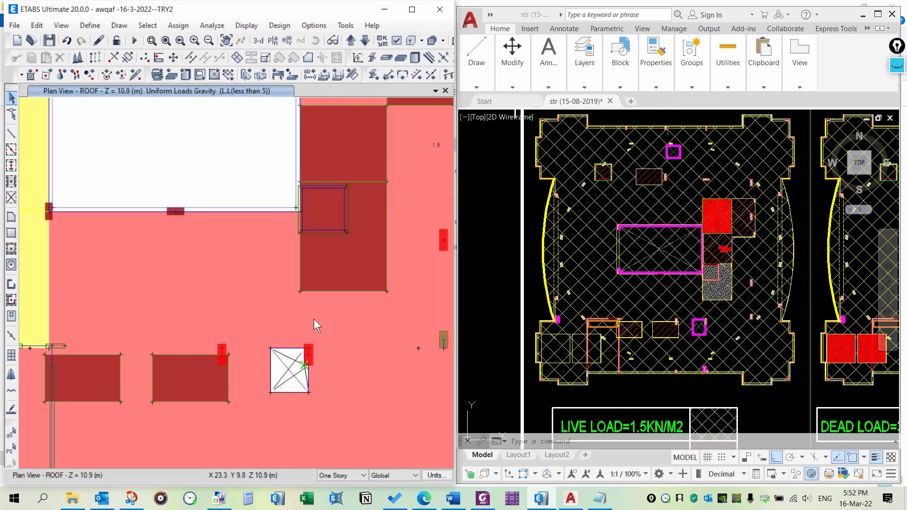
click(474, 370)
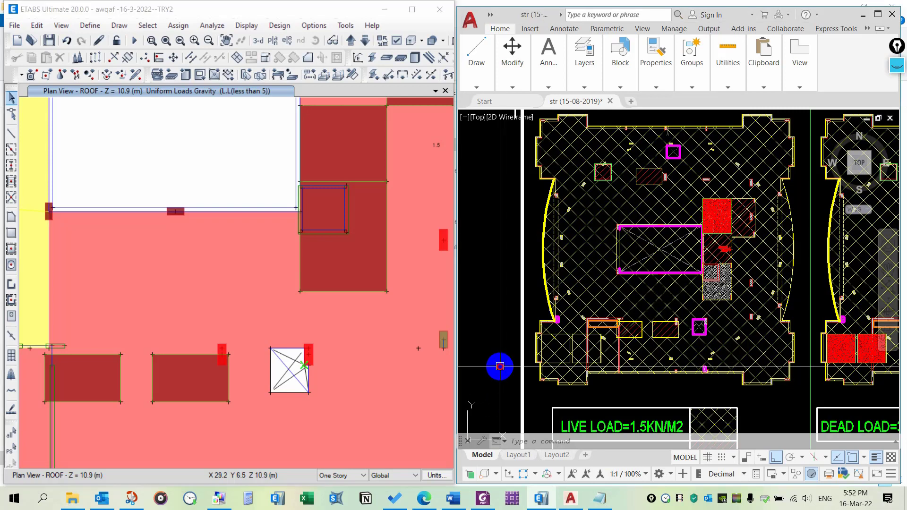
scroll(491, 312, down, 2)
scroll(522, 332, up, 2)
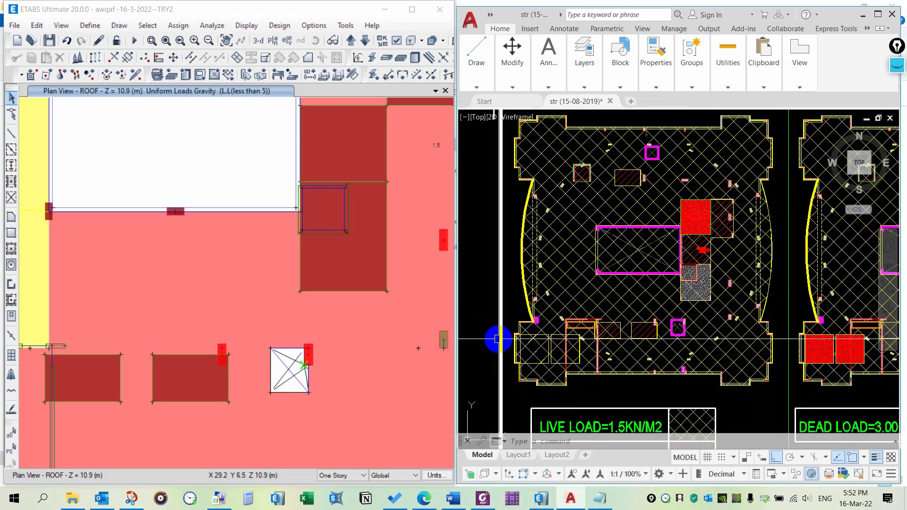
click(473, 357)
click(489, 361)
click(327, 211)
scroll(258, 222, down, 5)
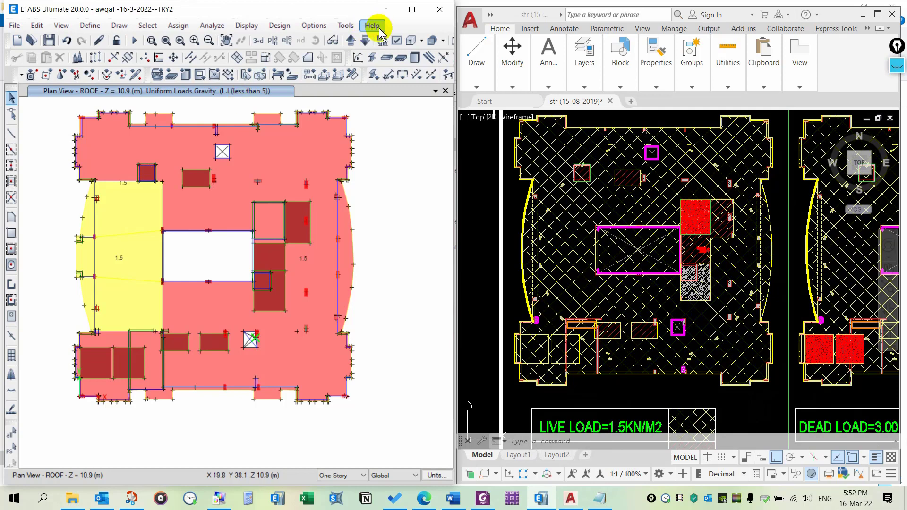
- Hide the walls in the ROOF plan view
click(396, 40)
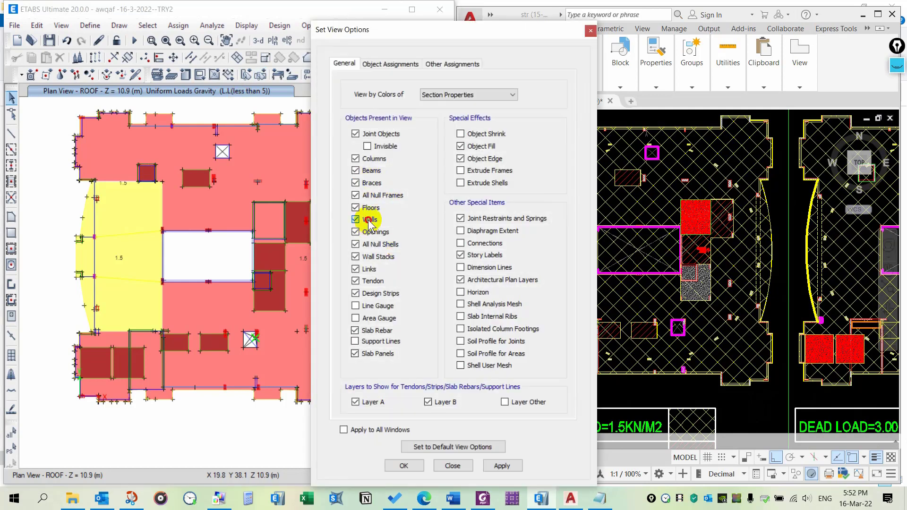
click(500, 465)
click(449, 465)
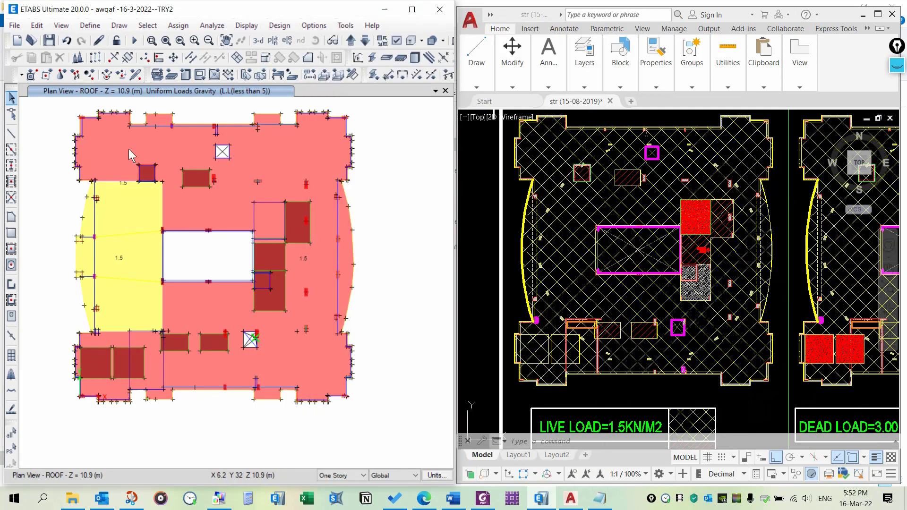
- Assign a 5 kN/m² gravity load under L.L(more than 5), replacing existing loads, to the small roof slabs hatched LIVE LOAD=5KN/M2 in the AutoCAD plan
drag(165, 192, 165, 191)
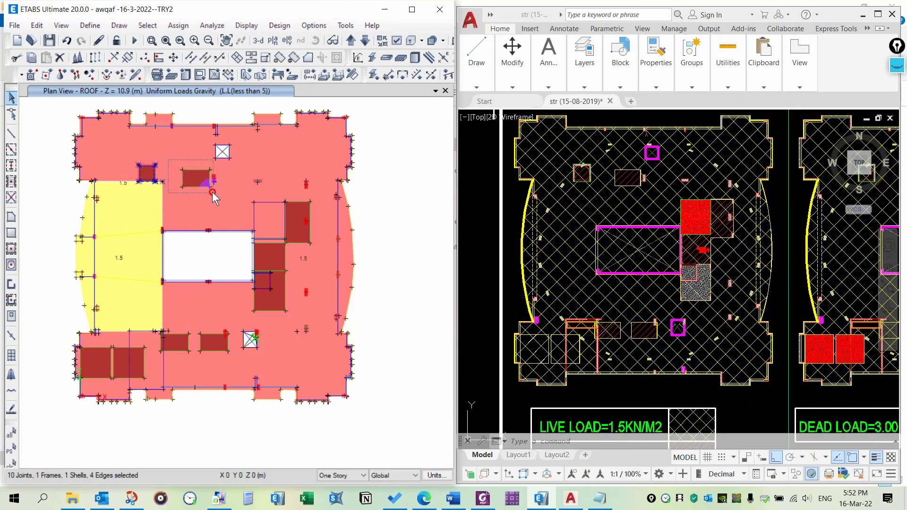
click(396, 40)
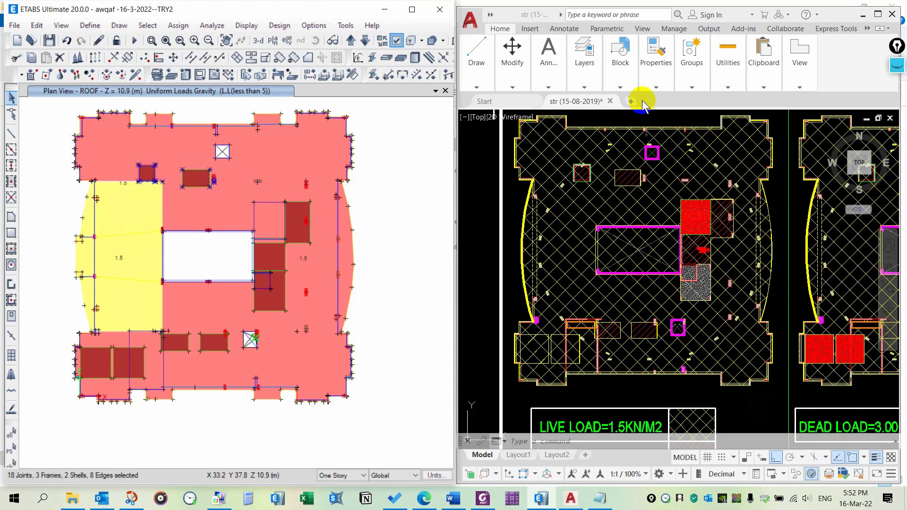
click(590, 32)
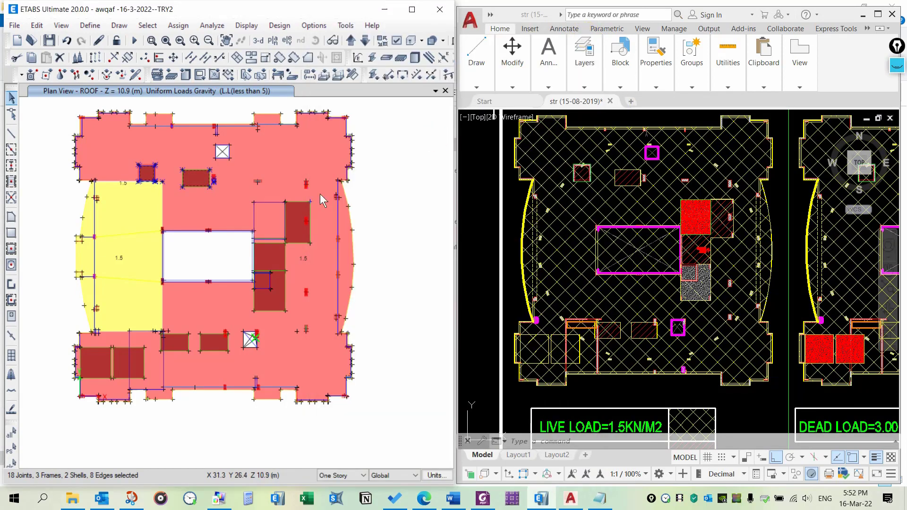
click(304, 231)
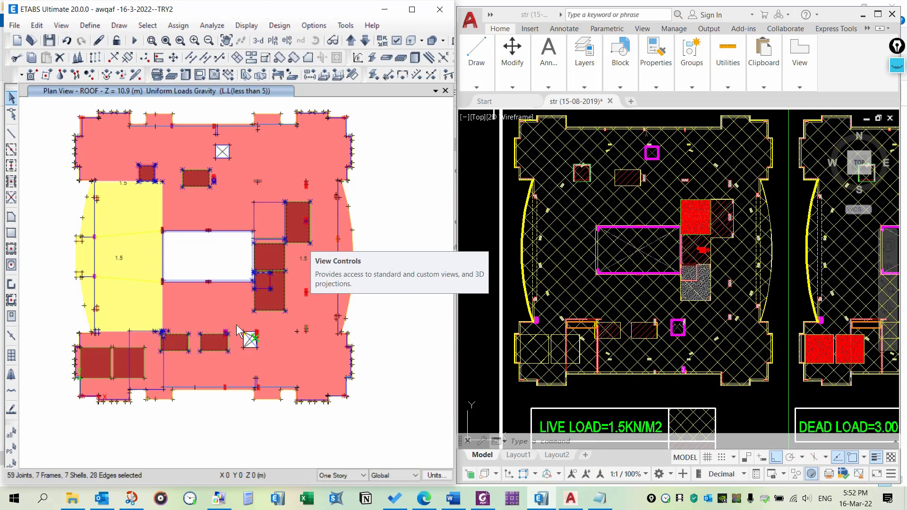
click(680, 497)
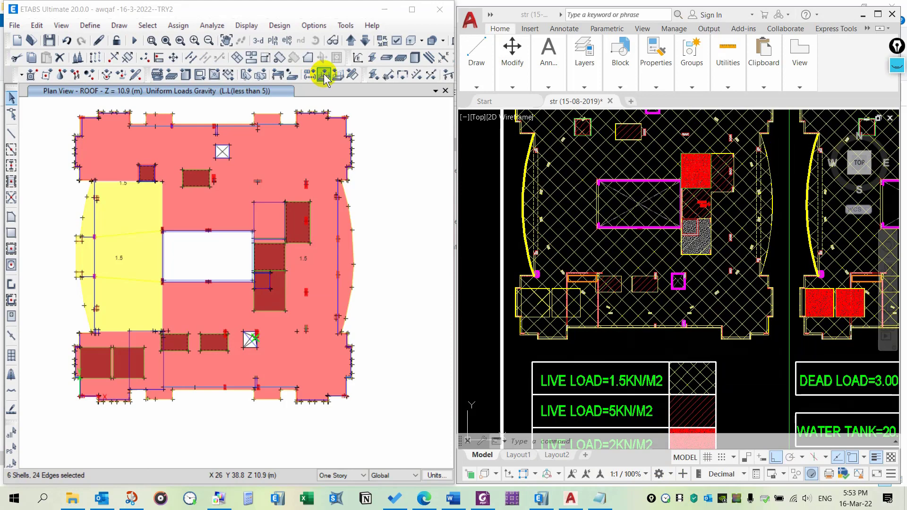
click(324, 76)
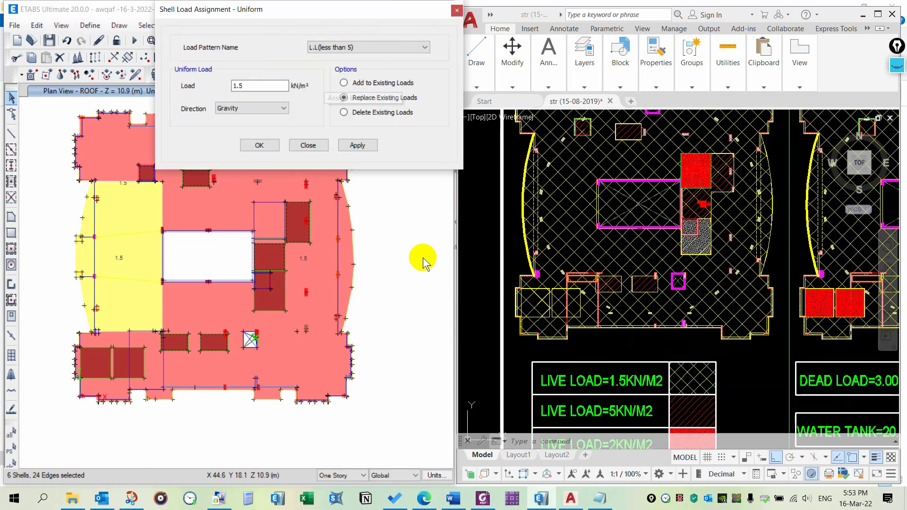
click(378, 47)
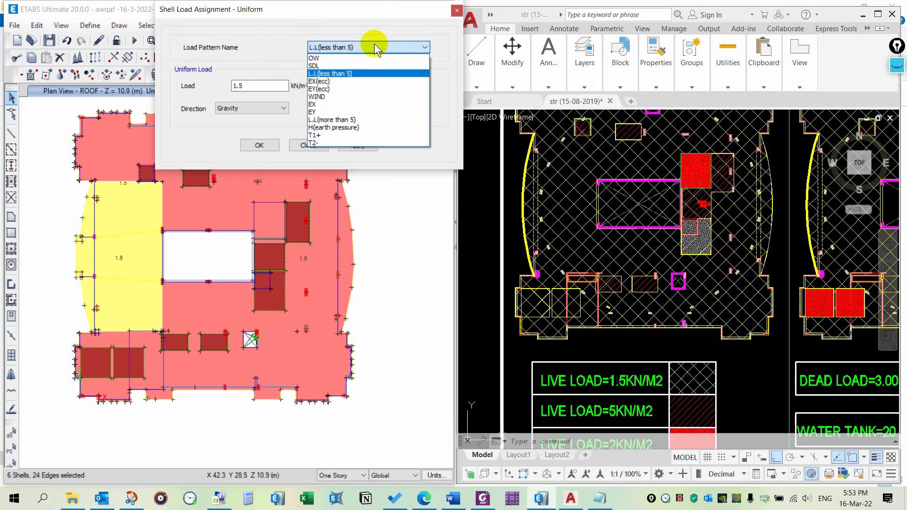
click(336, 119)
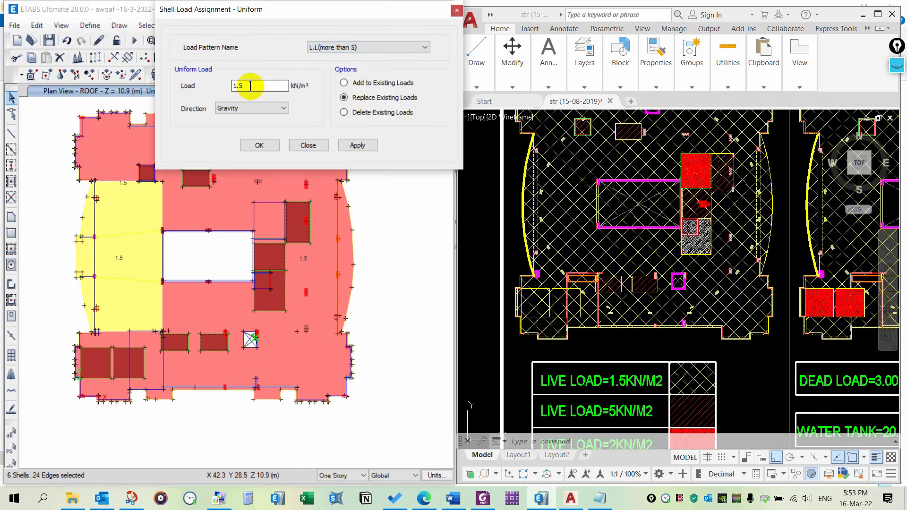
drag(243, 86, 217, 86)
text(5)
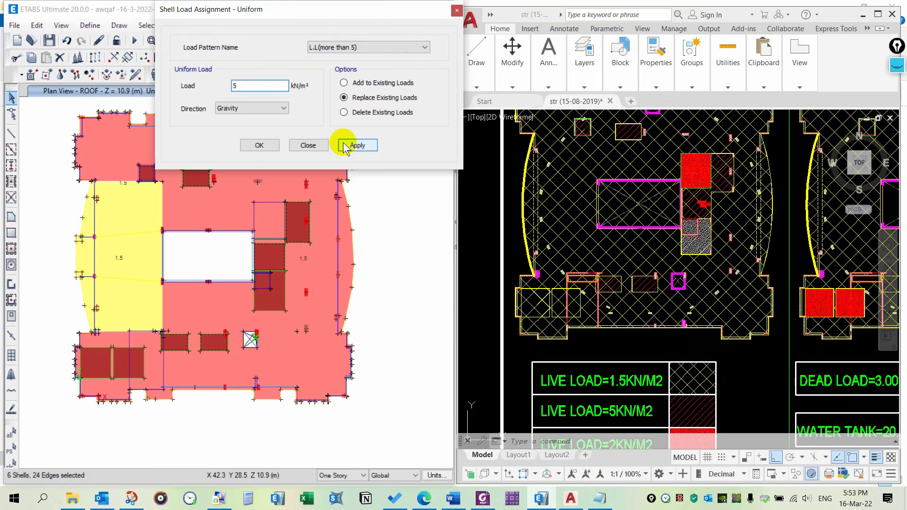
click(349, 146)
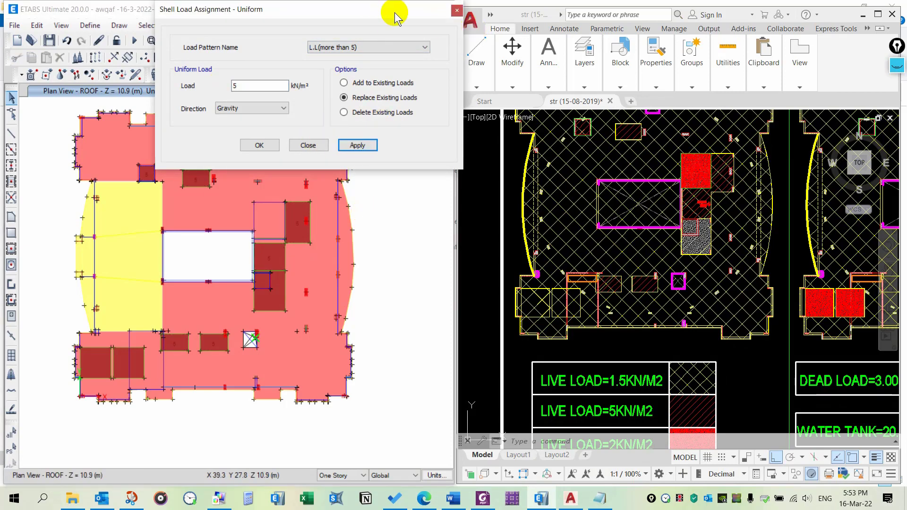
- Display the ROOF slabs' L.L(more than 5) gravity loads as contours, including uniform and non-uniform assignments
drag(395, 14, 480, 428)
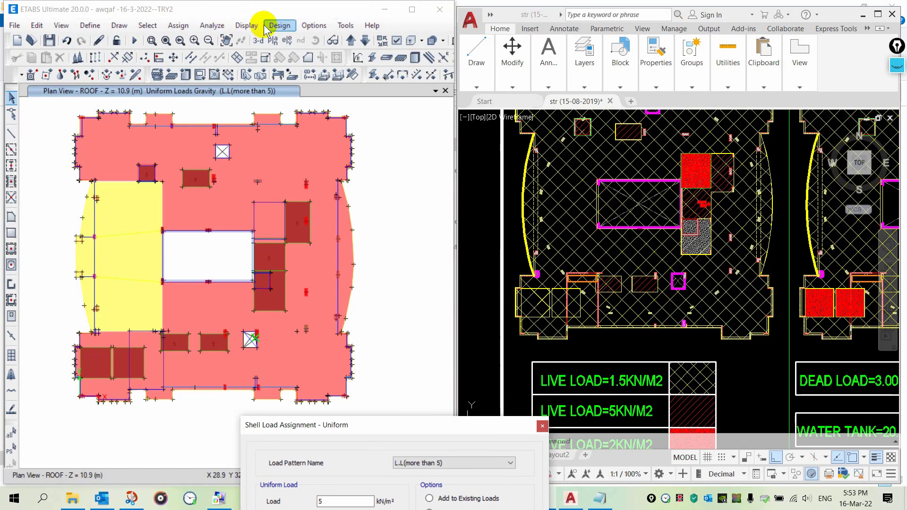
click(238, 27)
click(242, 26)
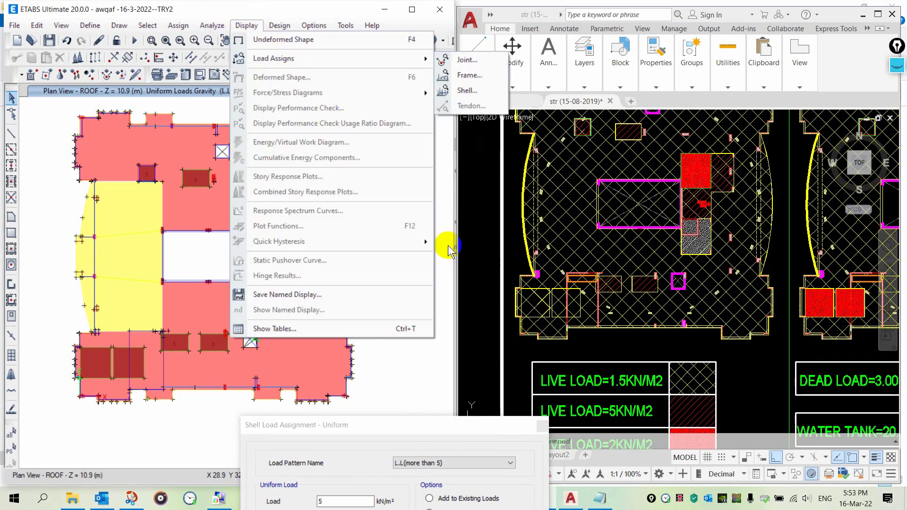
mouse_move(347, 59)
click(467, 89)
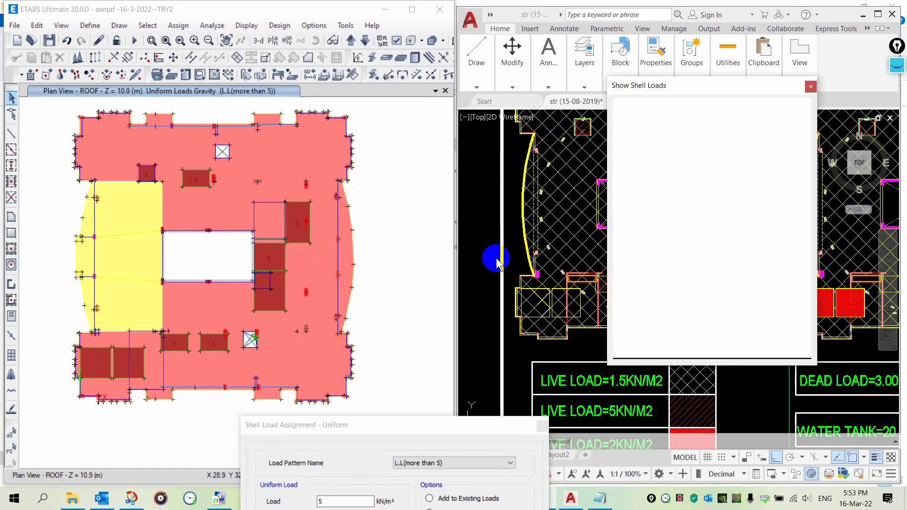
click(744, 124)
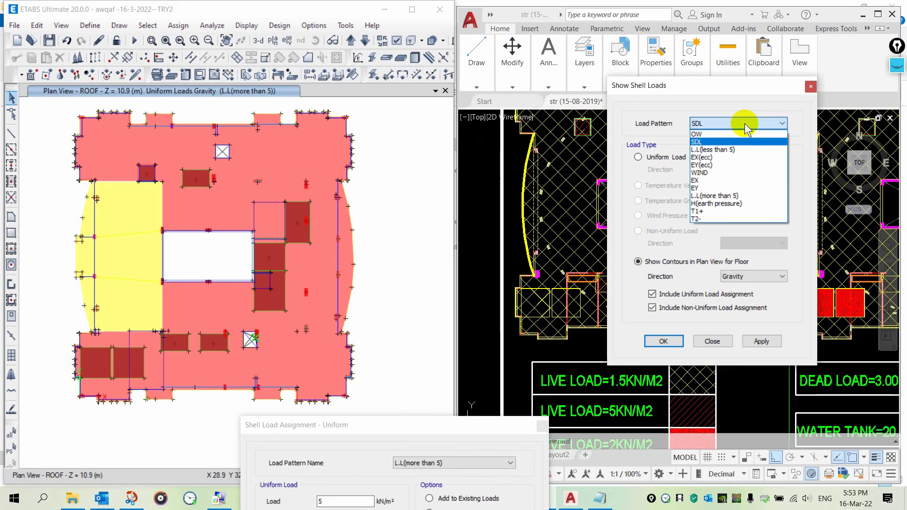
click(730, 194)
click(751, 338)
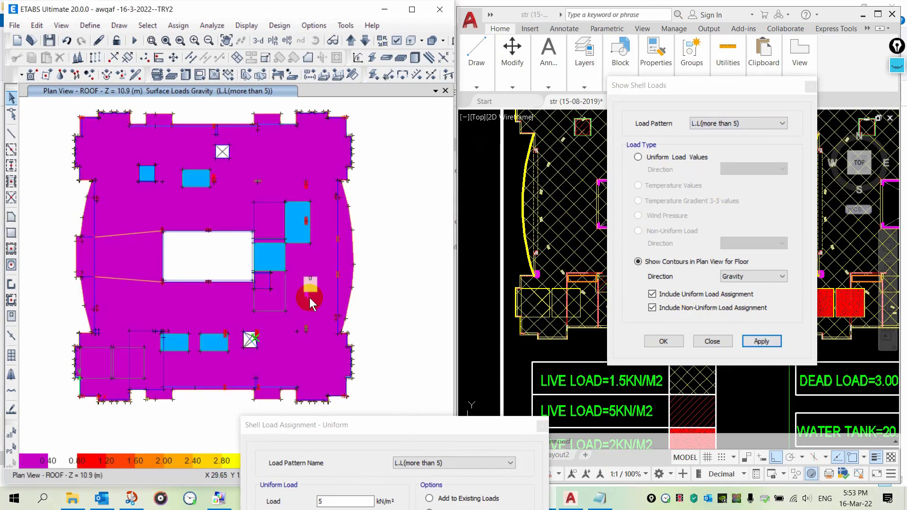
- Compare the contoured roof slab loads with the hatched areas and live load legend of the AutoCAD plan
mouse_move(268, 261)
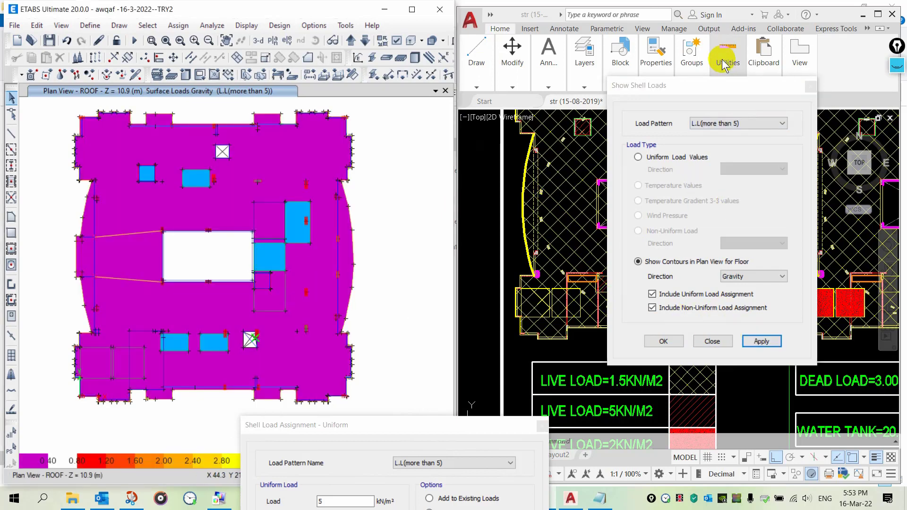
drag(691, 91, 79, 386)
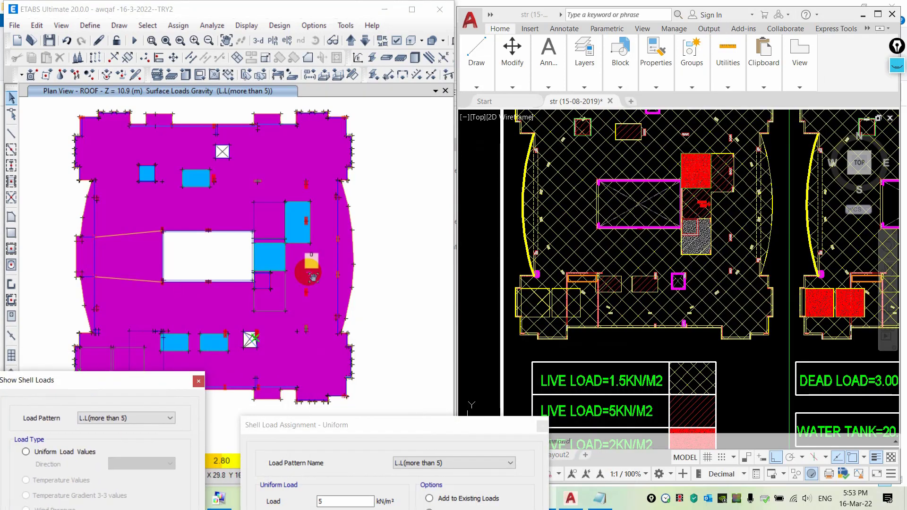
drag(313, 277, 385, 247)
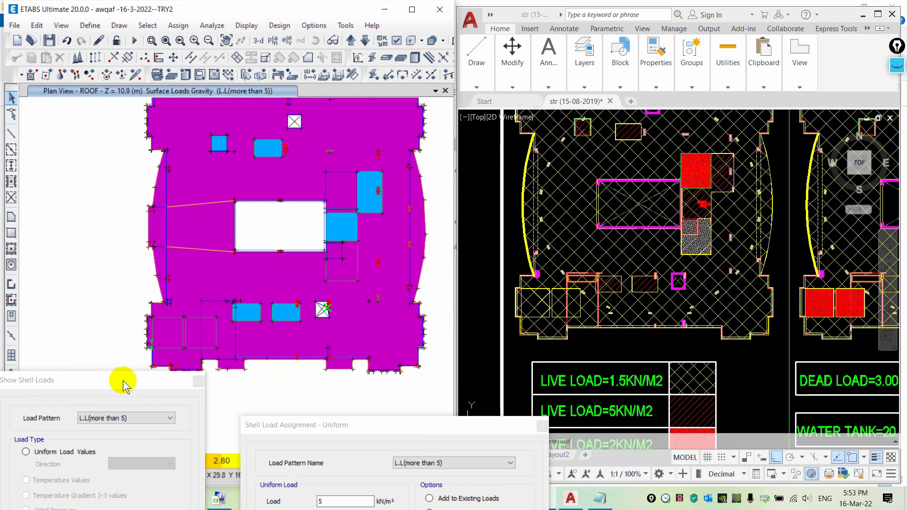
drag(124, 383, 59, 395)
drag(128, 279, 86, 310)
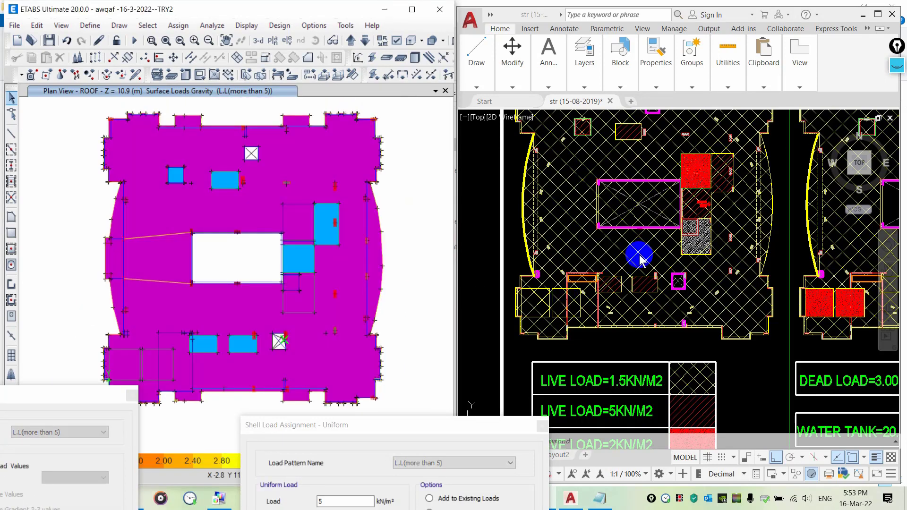
click(526, 354)
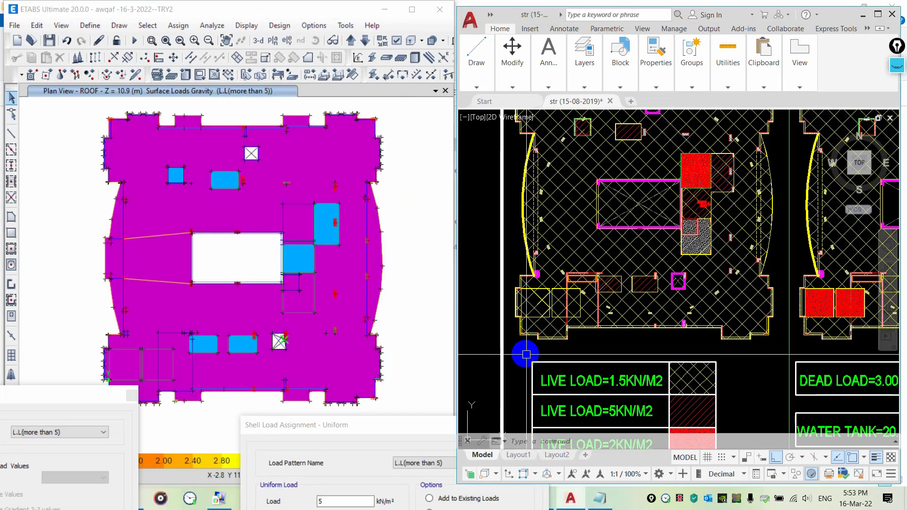
mouse_move(526, 354)
middle_down()
mouse_move(543, 279)
mouse_move(535, 293)
middle_up()
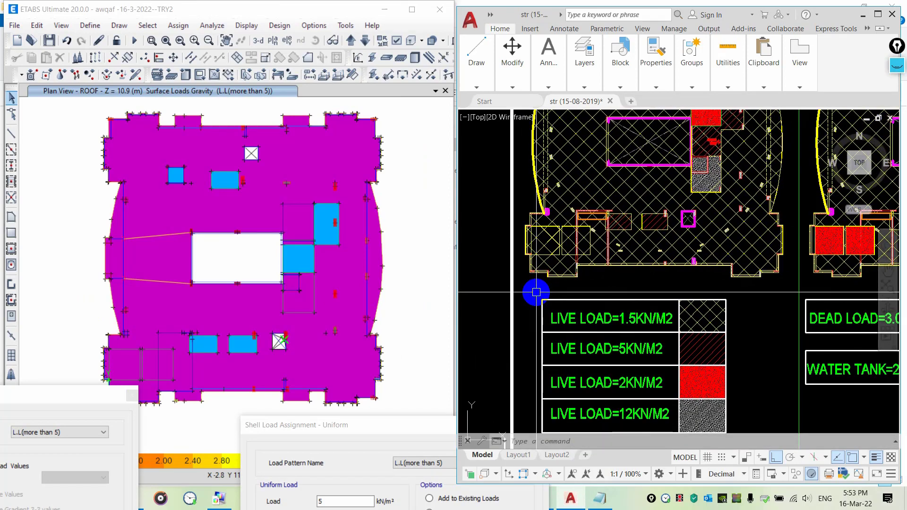
double_click(528, 290)
key(Escape)
- Inspect the loads assigned to the main roof slab in its slab information
click(299, 217)
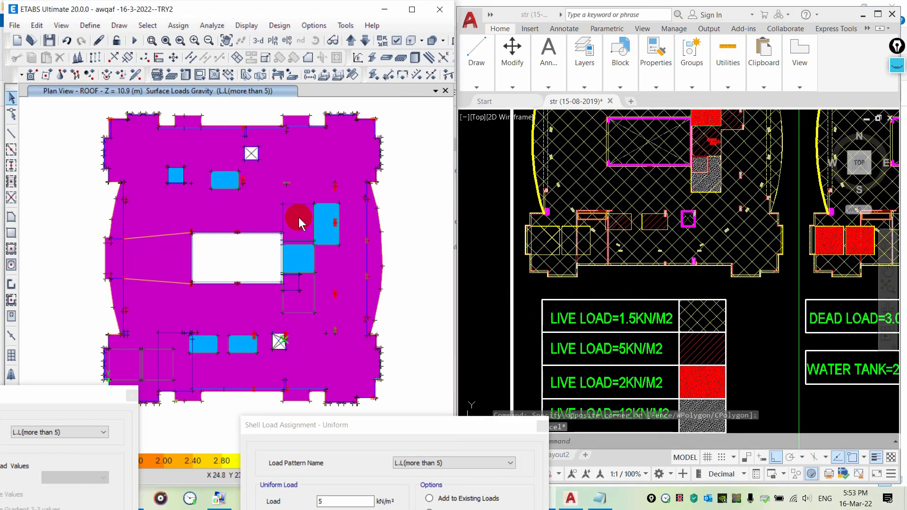
right_click(299, 217)
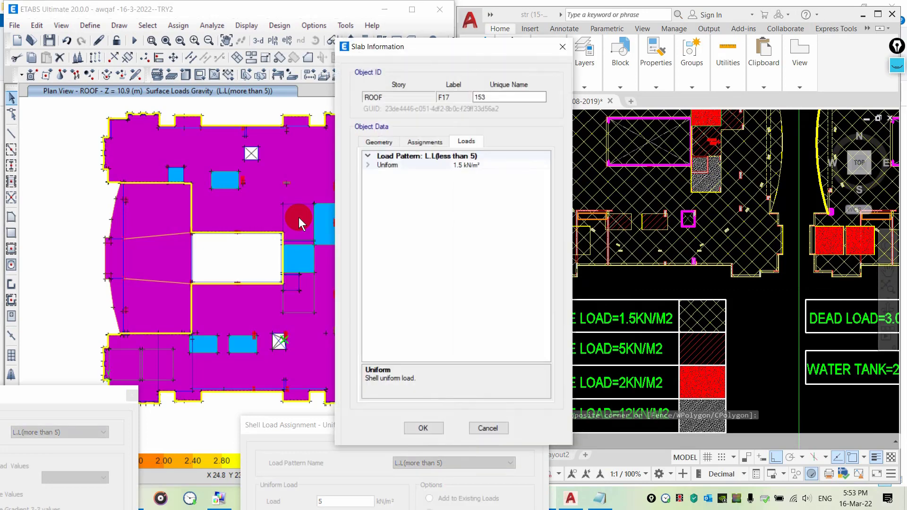
key(Escape)
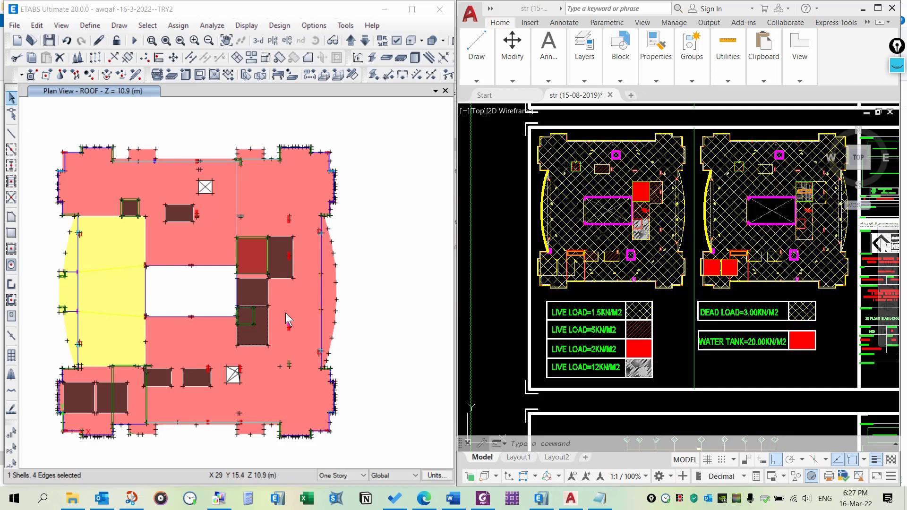
- Assign a 12 kN/m² gravity load under L.L(more than 5), replacing existing loads, to the roof slab hatched LIVE LOAD=12KN/M2 in the AutoCAD plan
click(251, 327)
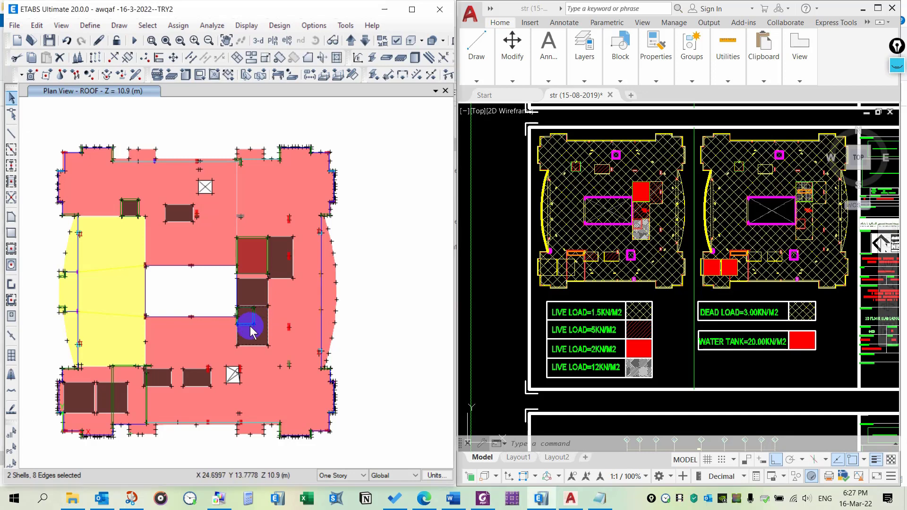
key(Escape)
click(255, 333)
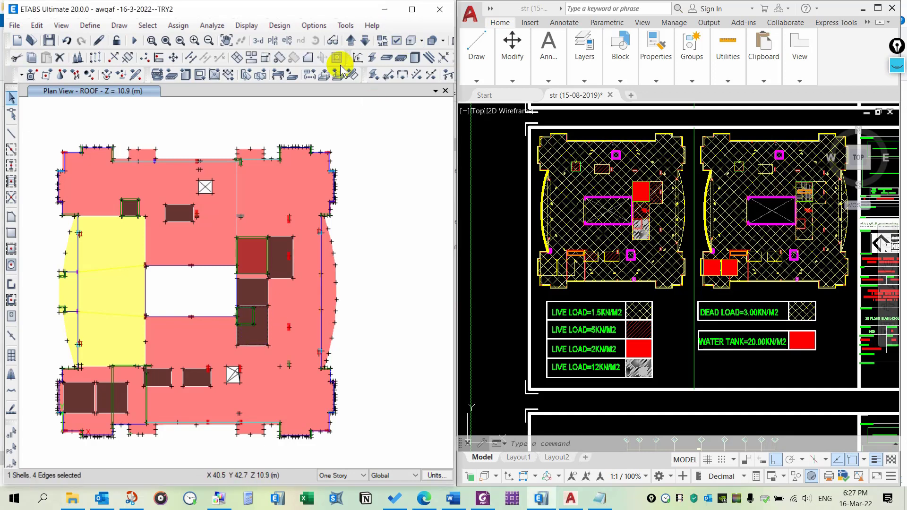
click(324, 76)
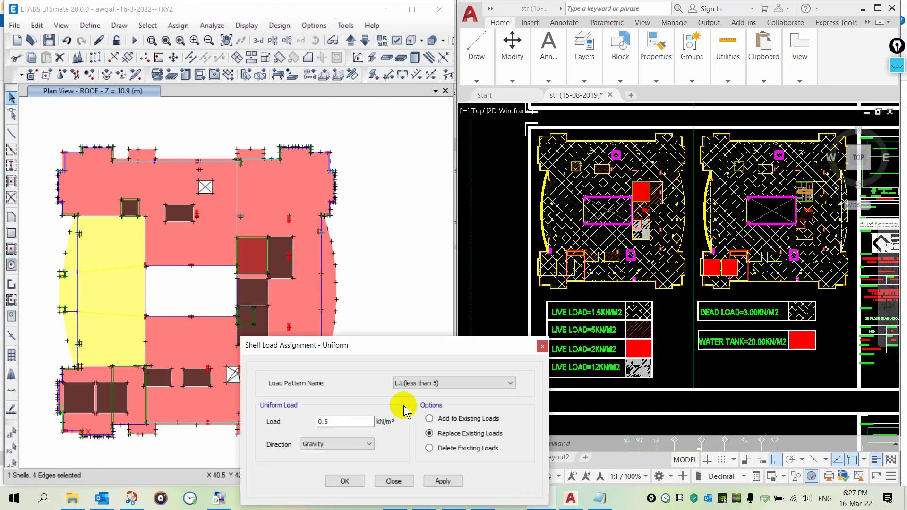
click(451, 380)
click(453, 458)
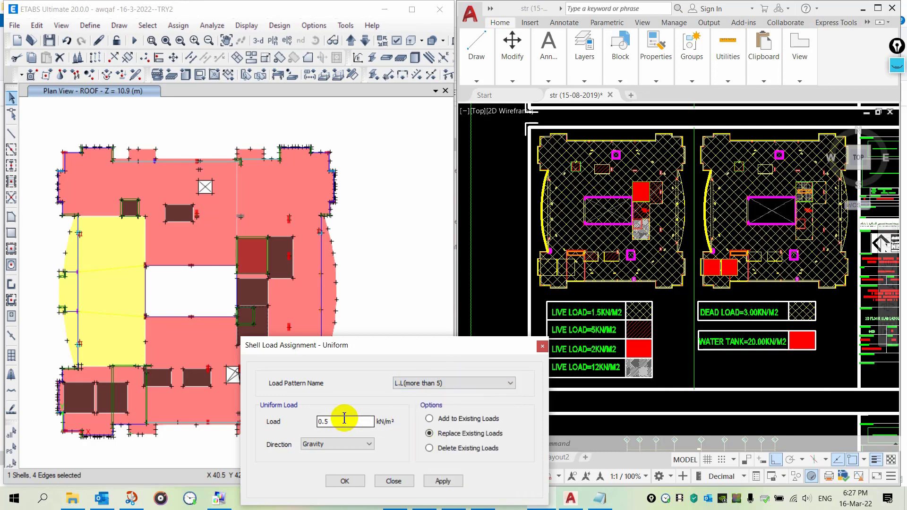
drag(344, 418, 306, 423)
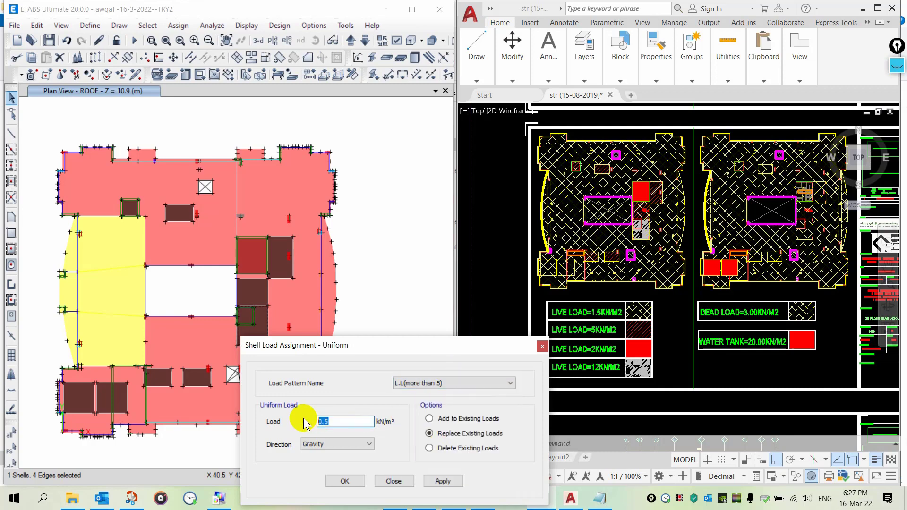
click(442, 481)
click(393, 481)
- Display the L.L(more than 5) gravity load contours on the ROOF plan and check them against the AutoCAD live load legend
click(514, 298)
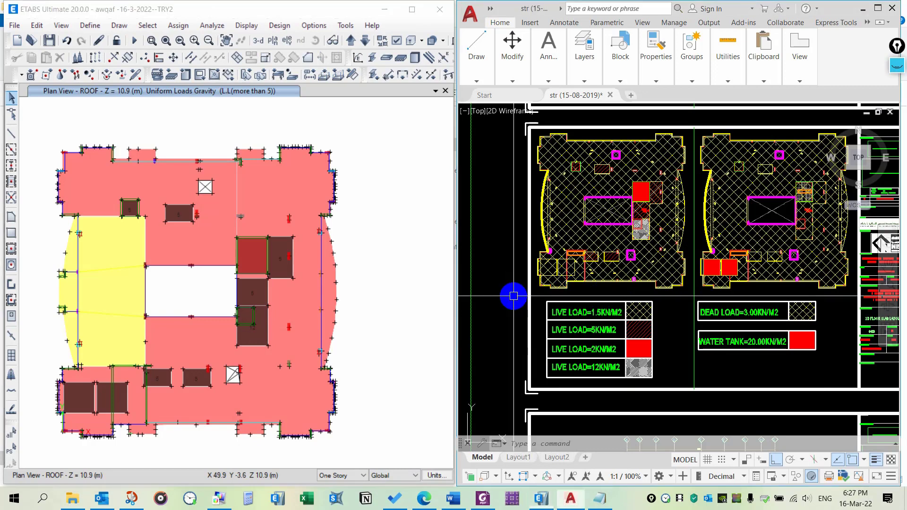
scroll(510, 302, up, 3)
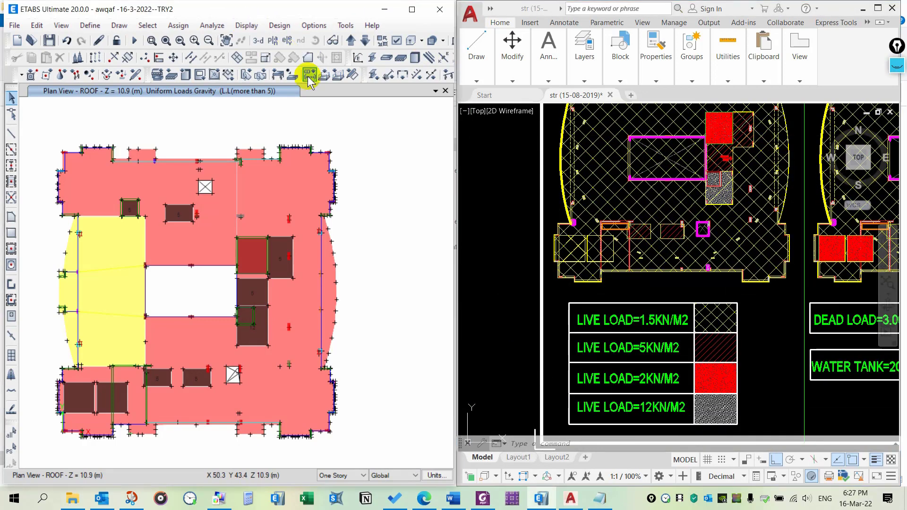
click(246, 25)
mouse_move(305, 59)
click(467, 89)
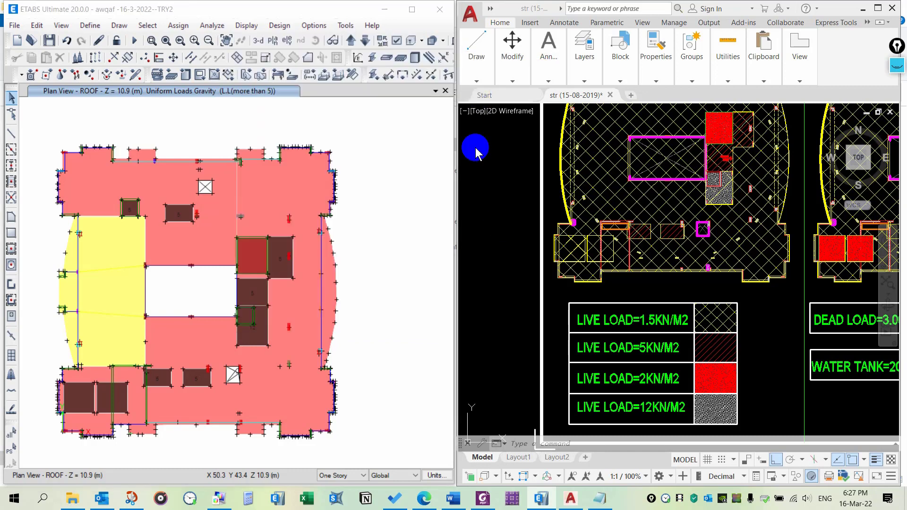
click(499, 195)
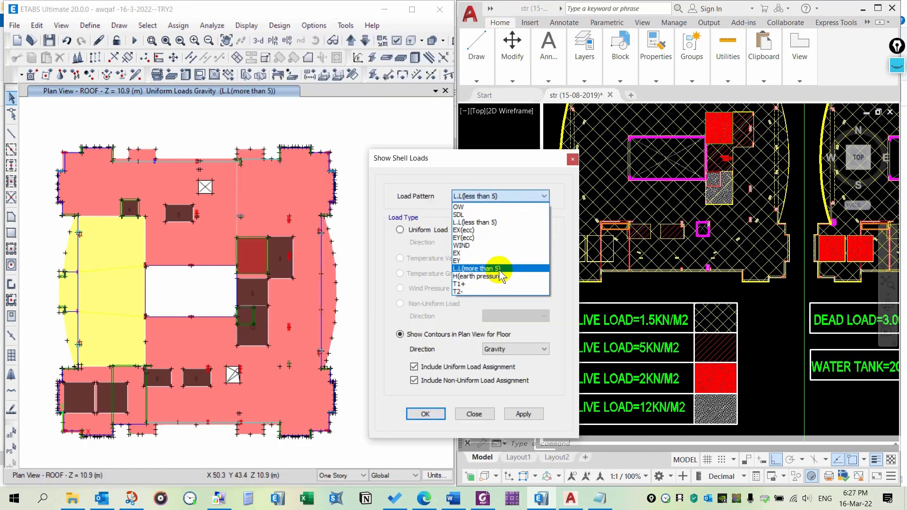
click(519, 265)
click(523, 414)
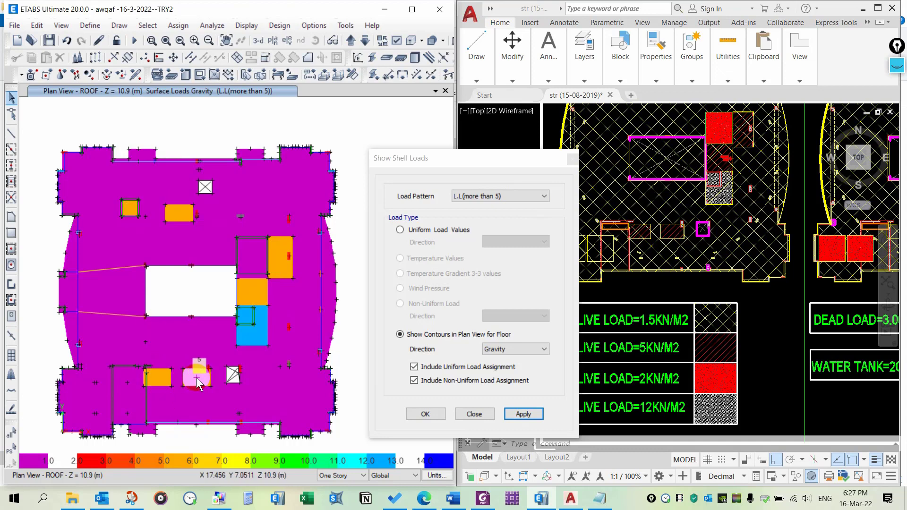
click(472, 413)
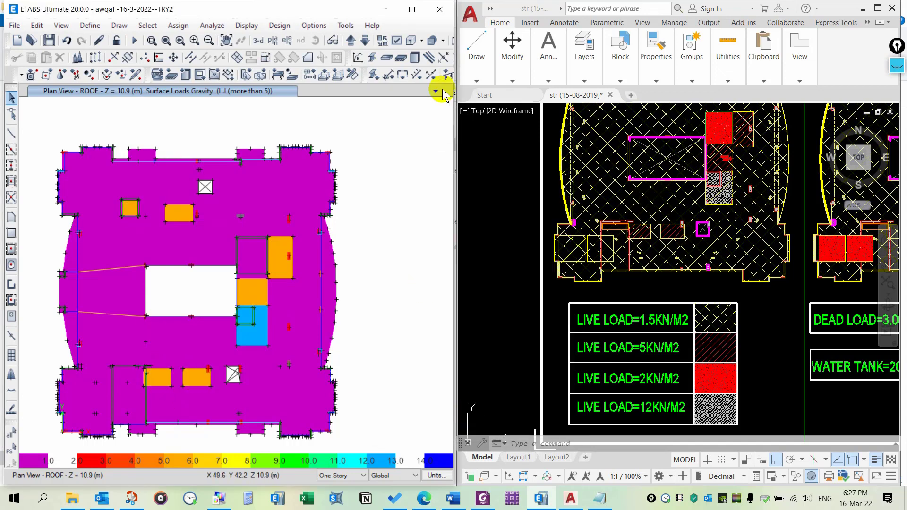
- Assign a 3 kN/m² gravity load under SDL, replacing existing loads, to the two main roof slabs, following the AutoCAD dead load plan
click(518, 321)
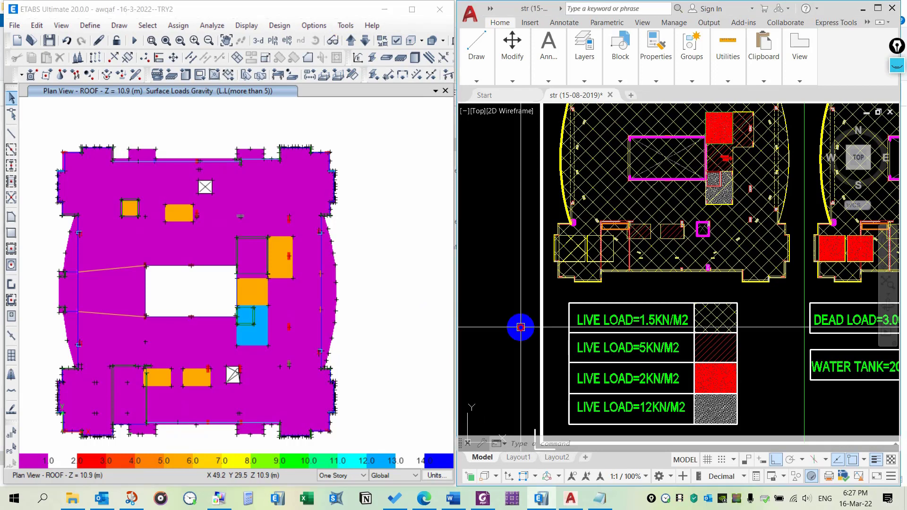
scroll(634, 291, down, 2)
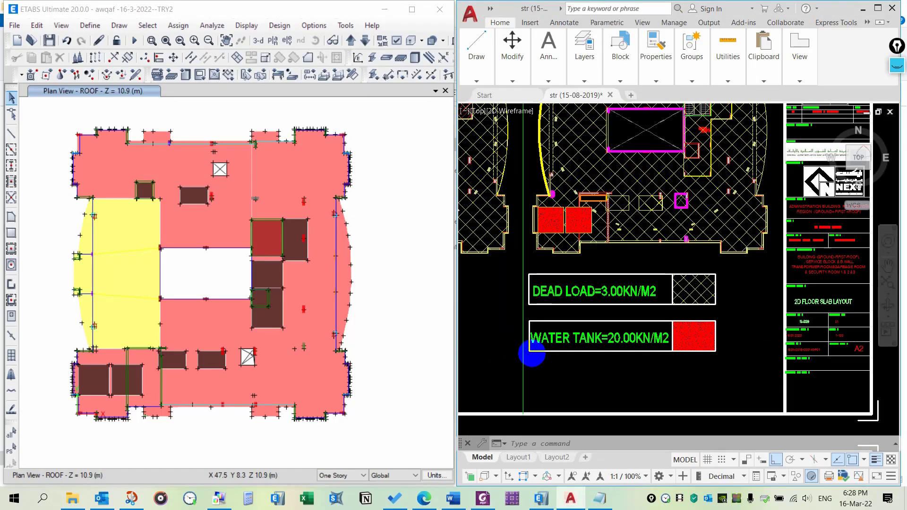
scroll(532, 243, down, 3)
scroll(541, 273, up, 1)
click(387, 310)
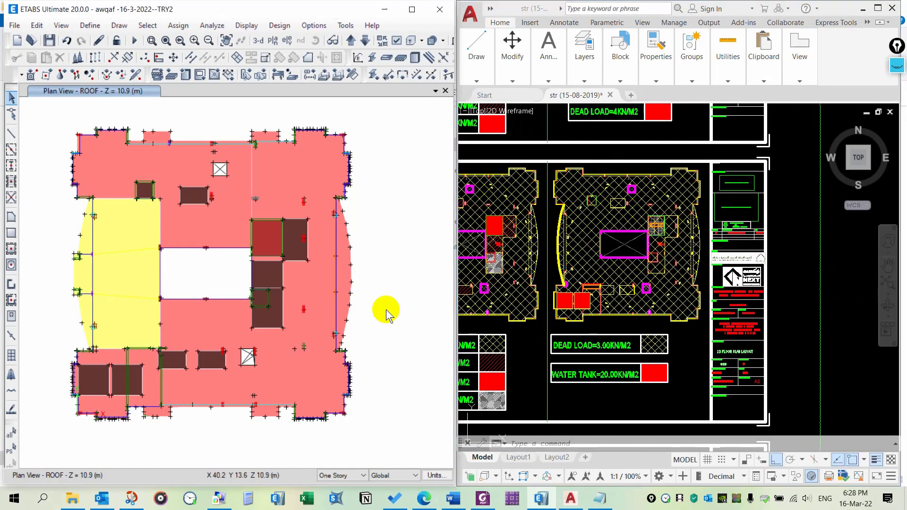
click(310, 280)
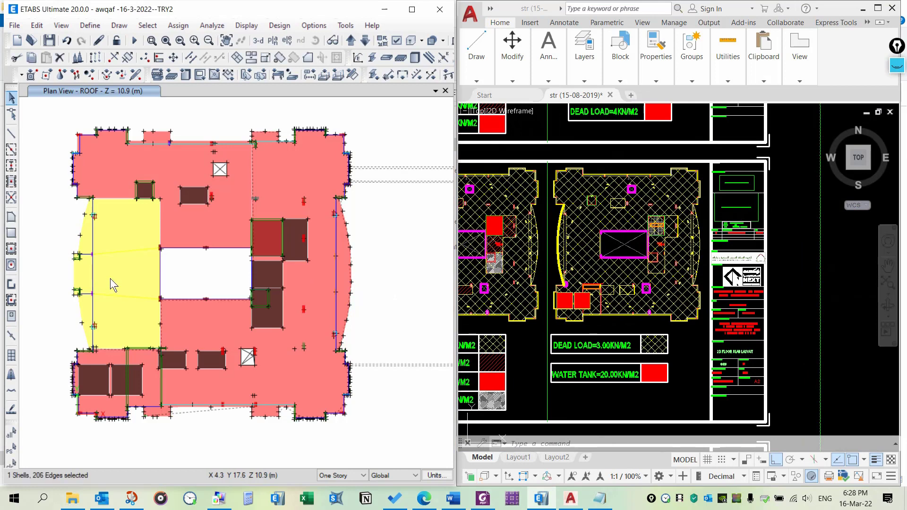
click(109, 285)
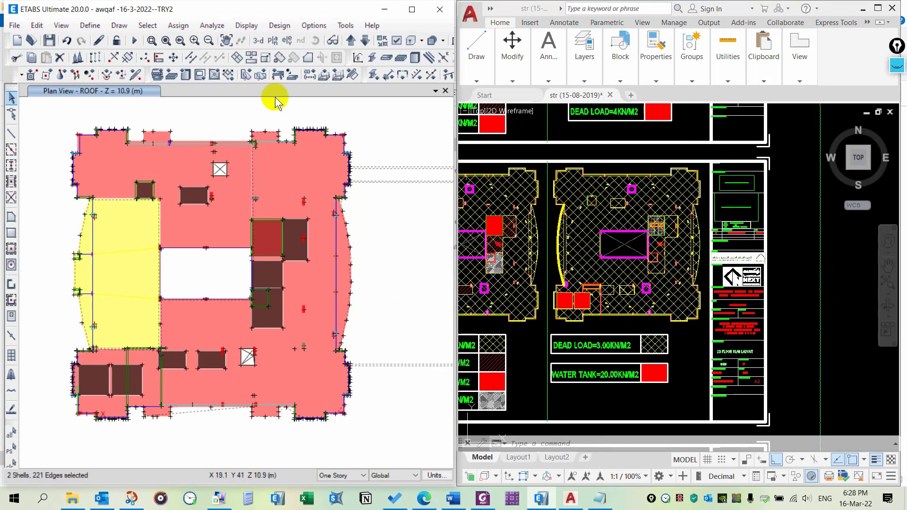
click(324, 74)
click(472, 383)
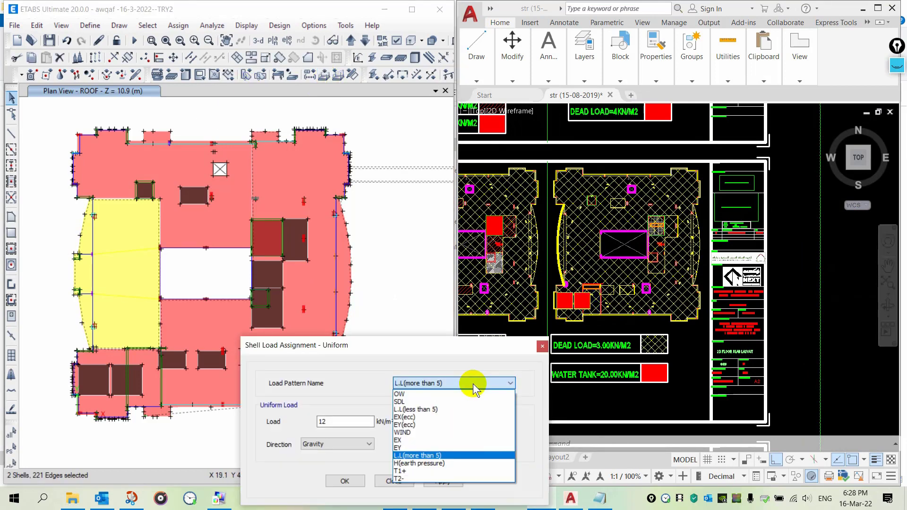
click(463, 401)
drag(340, 421, 309, 421)
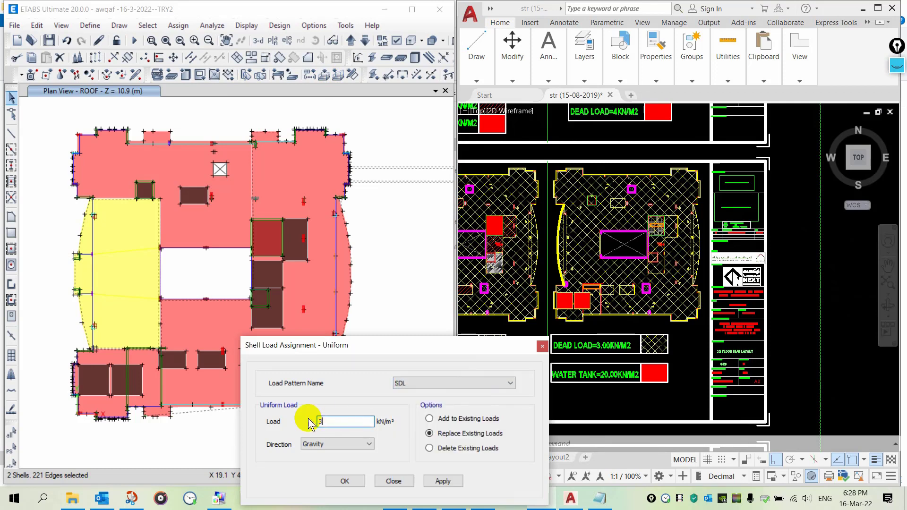
click(442, 481)
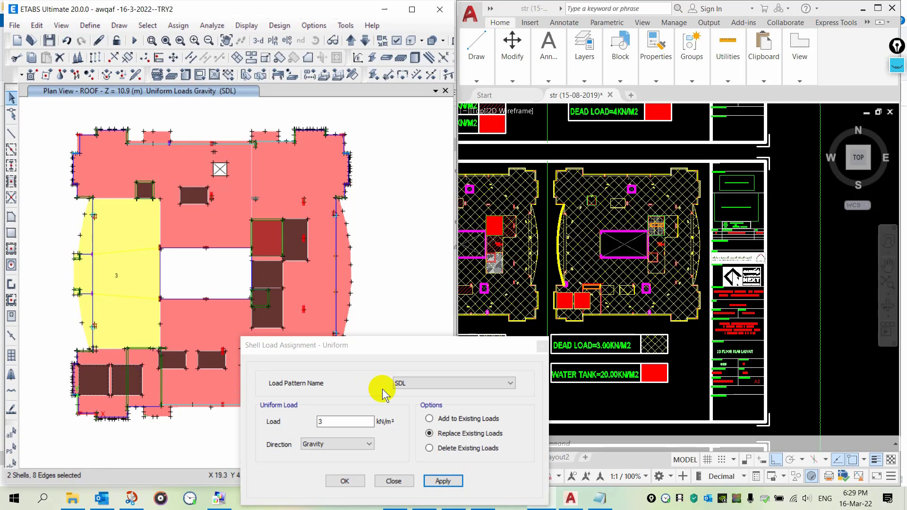
- Assign a 17 kN/m² gravity load under SDL, replacing existing loads, to the two slabs marked WATER TANK in the AutoCAD plan
click(309, 426)
text(17)
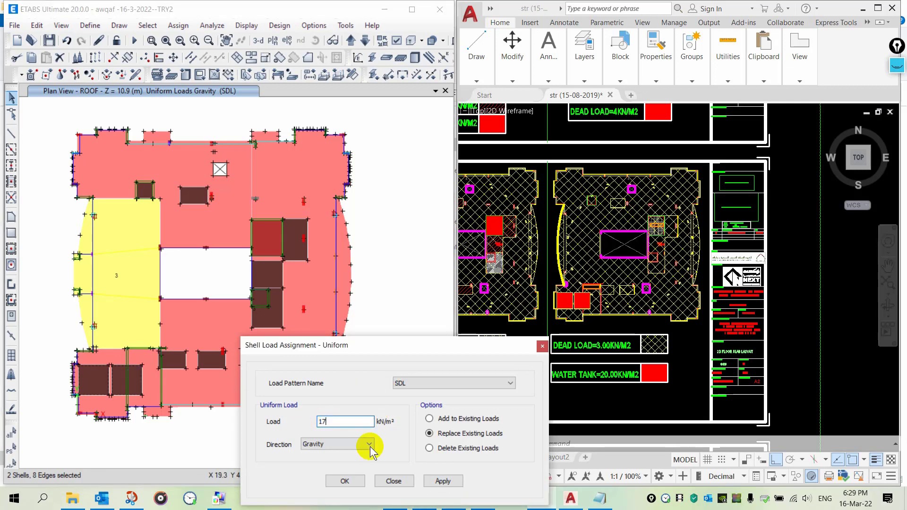
click(432, 480)
click(397, 480)
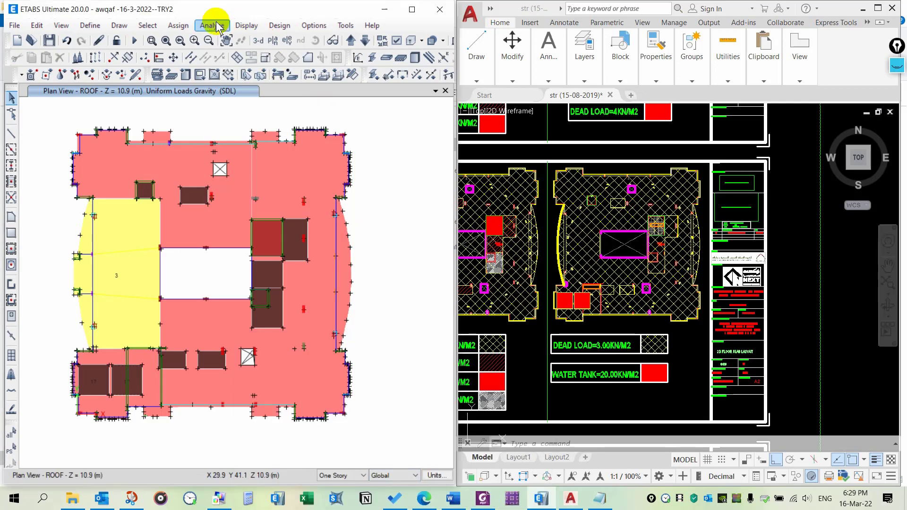
- Display the ROOF plan's gravity load contours for L.L(more than 5) and SDL, and check the SDL values on the water tank and adjoining slabs
click(246, 25)
mouse_move(269, 58)
click(487, 91)
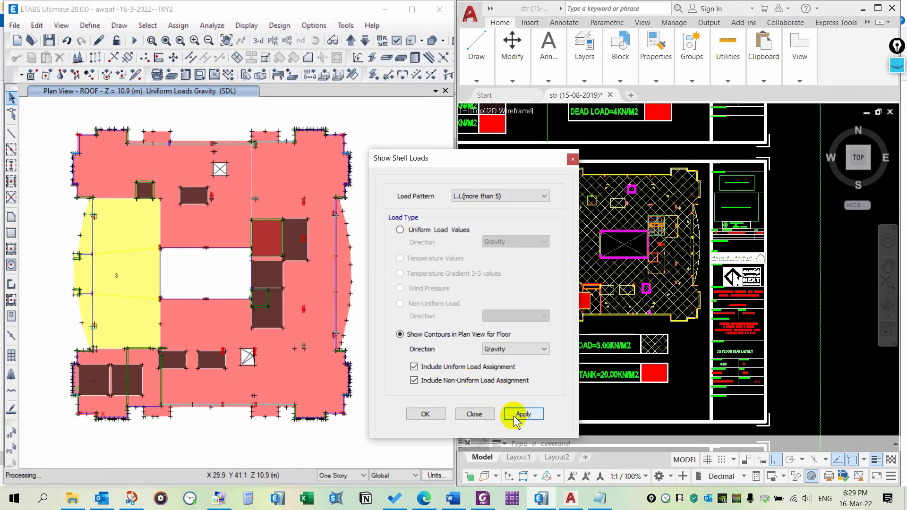
click(154, 388)
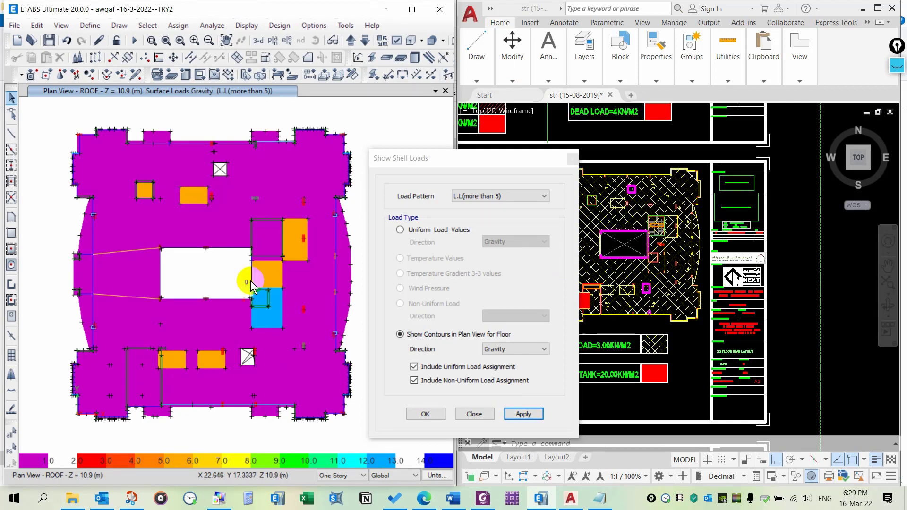
click(543, 196)
click(491, 215)
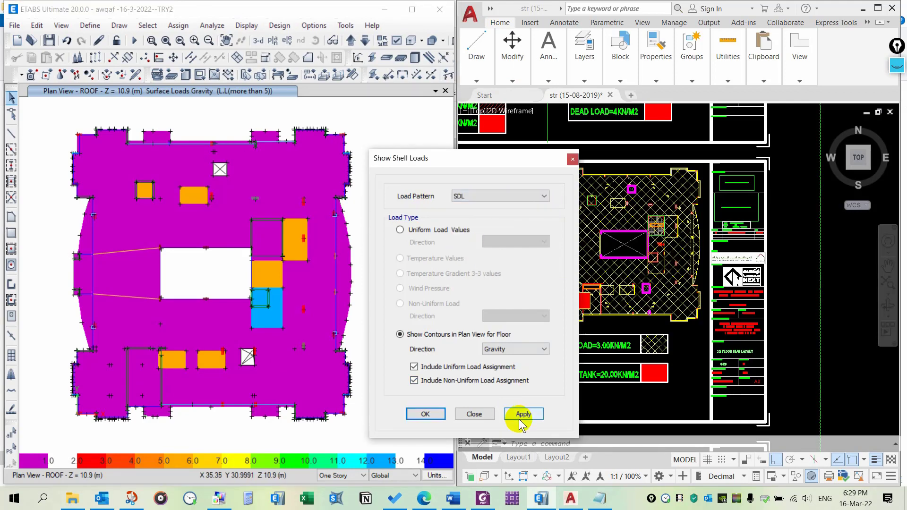
click(522, 414)
click(337, 431)
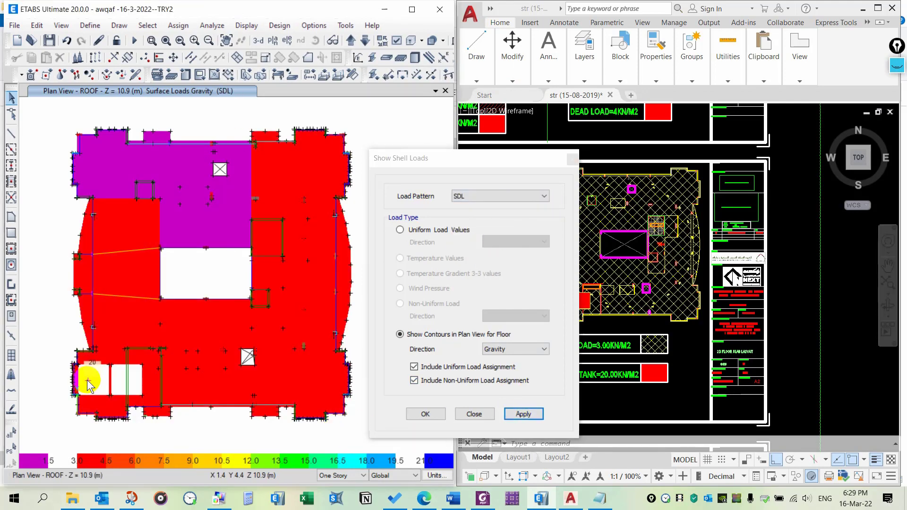
mouse_move(120, 380)
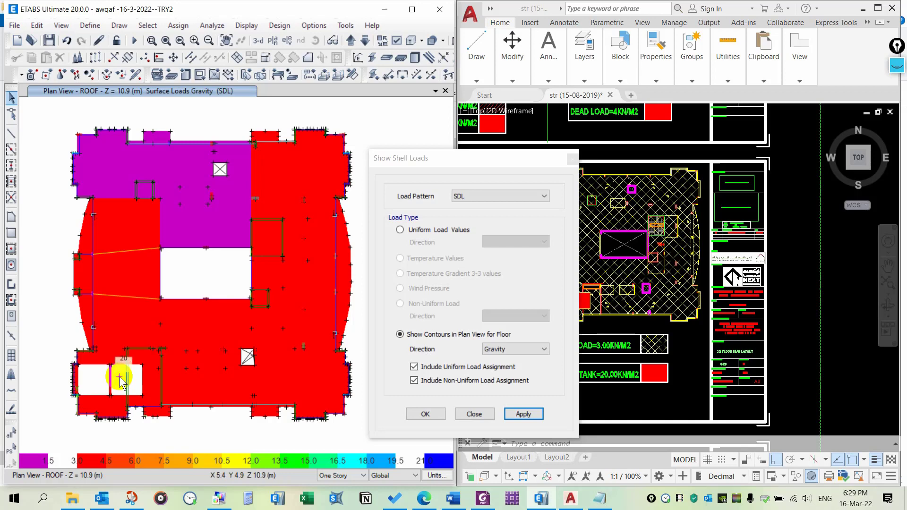
mouse_move(125, 296)
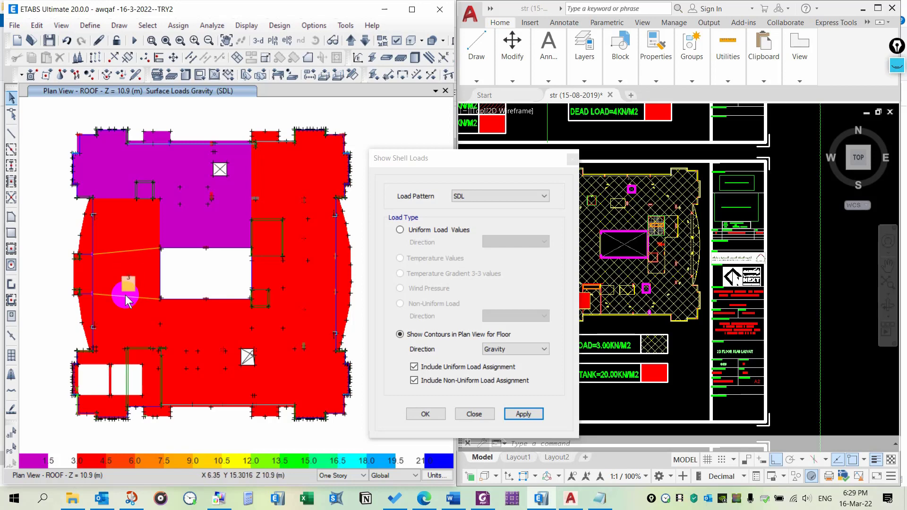
- Assign a 3 kN/m² gravity load under SDL, replacing existing loads, to the roof slab north of the central opening
click(179, 231)
click(330, 75)
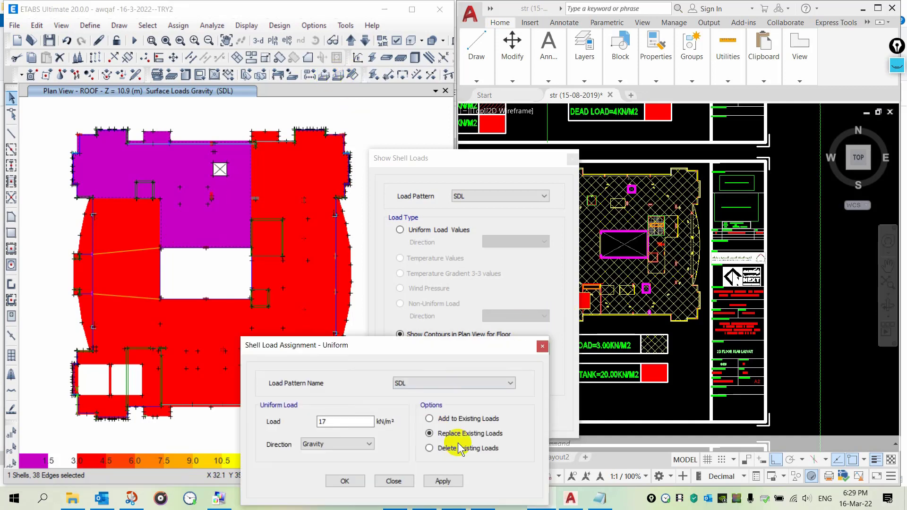
drag(338, 423, 310, 424)
click(439, 479)
click(393, 480)
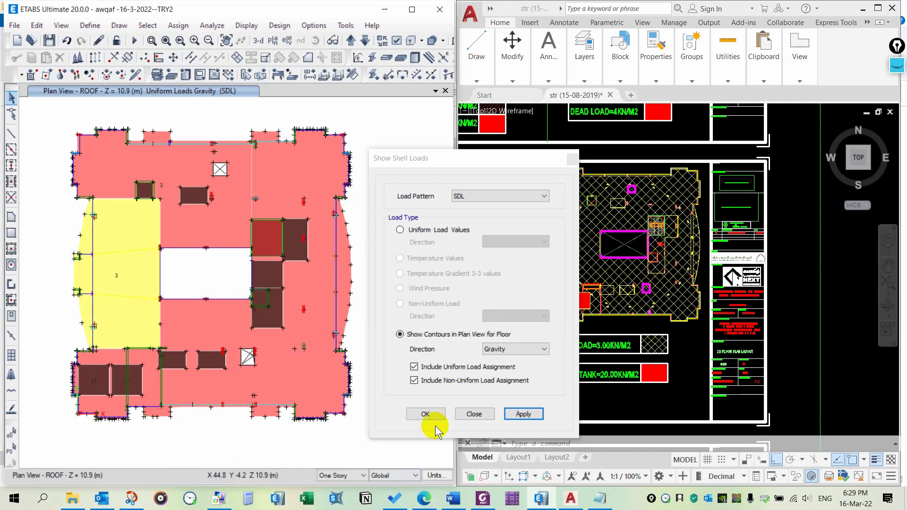
- Refresh the SDL gravity load contours on the ROOF plan and compare them with the AutoCAD dead load and water tank legend
click(522, 414)
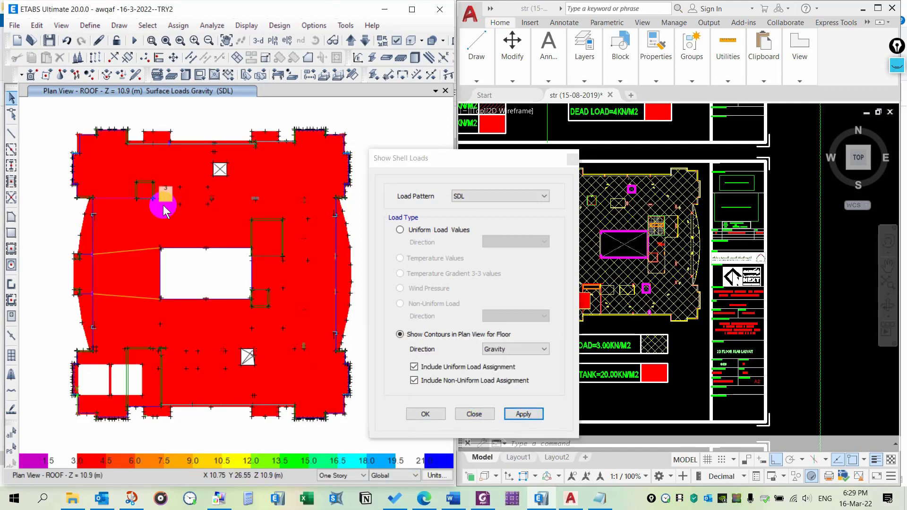
drag(497, 159, 442, 145)
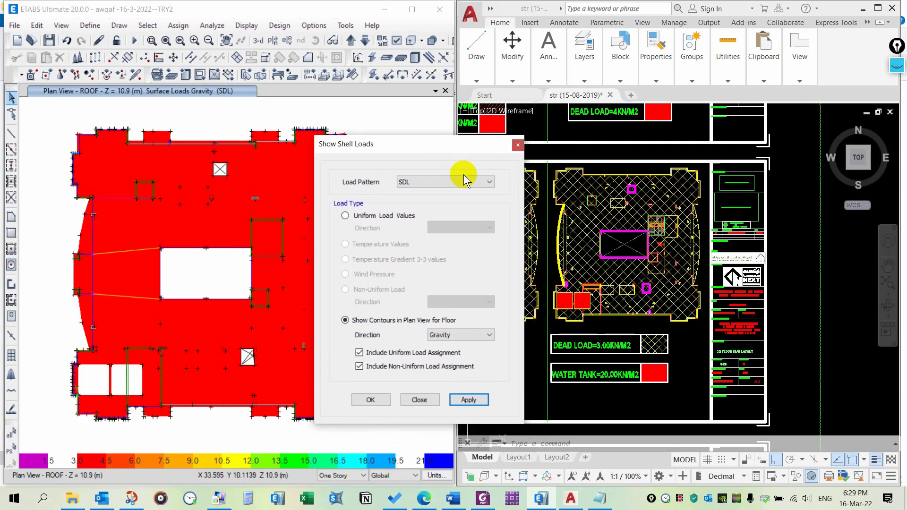
click(517, 144)
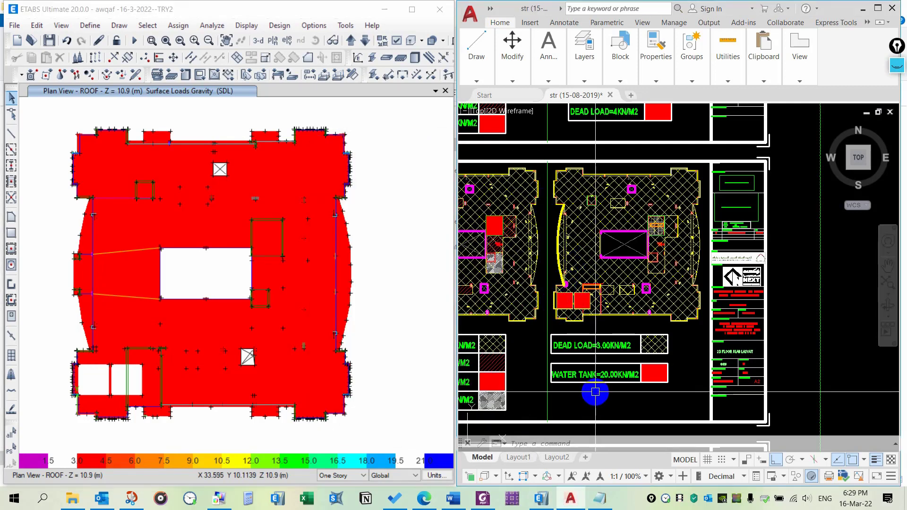
scroll(590, 390, up, 2)
middle_drag(581, 387, 580, 405)
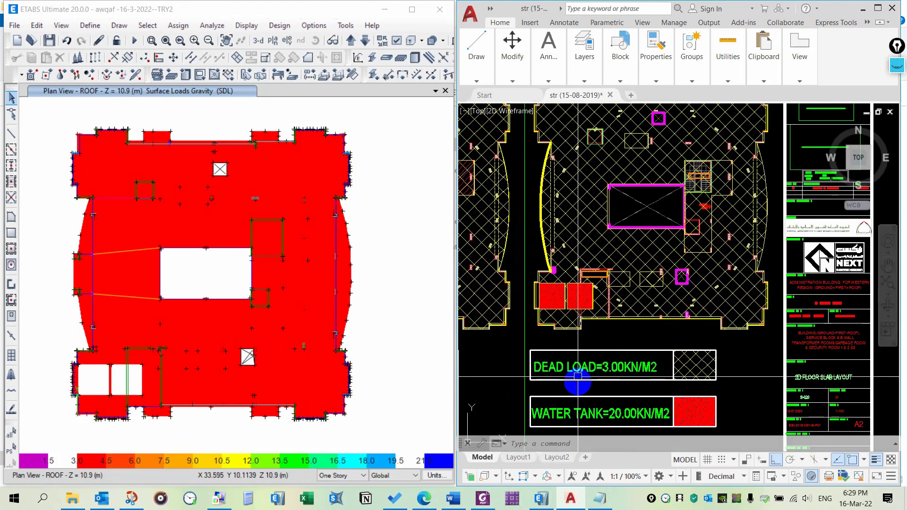